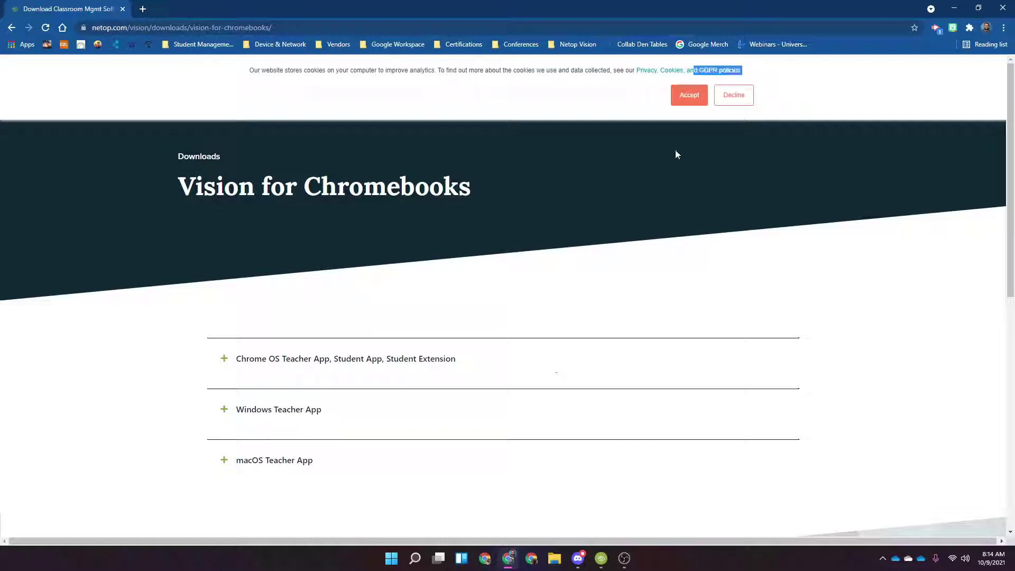
Accept the cookie notice and scroll down to the Chrome OS, Windows and macOS app sections
click(687, 96)
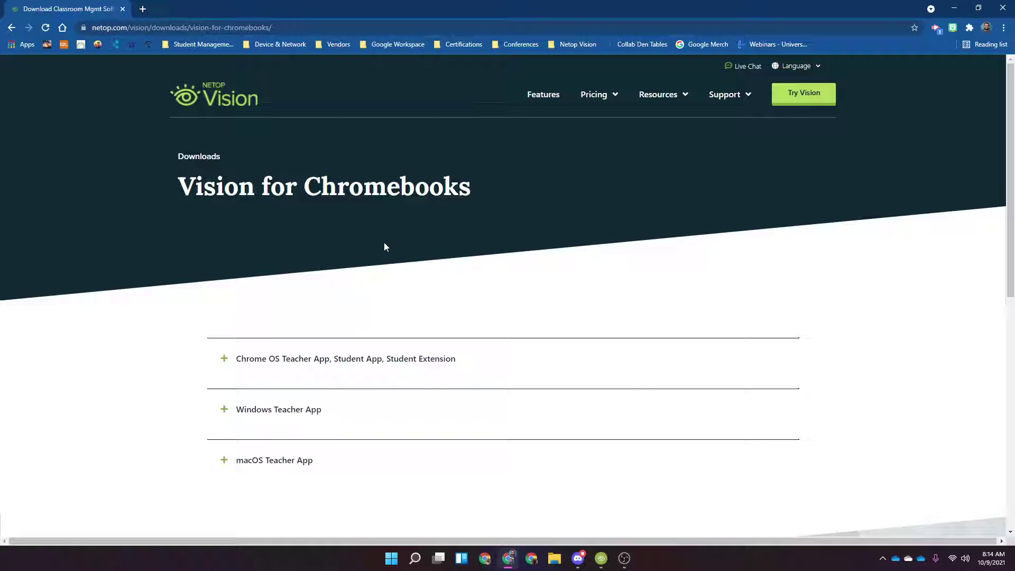
key(ctrl+l)
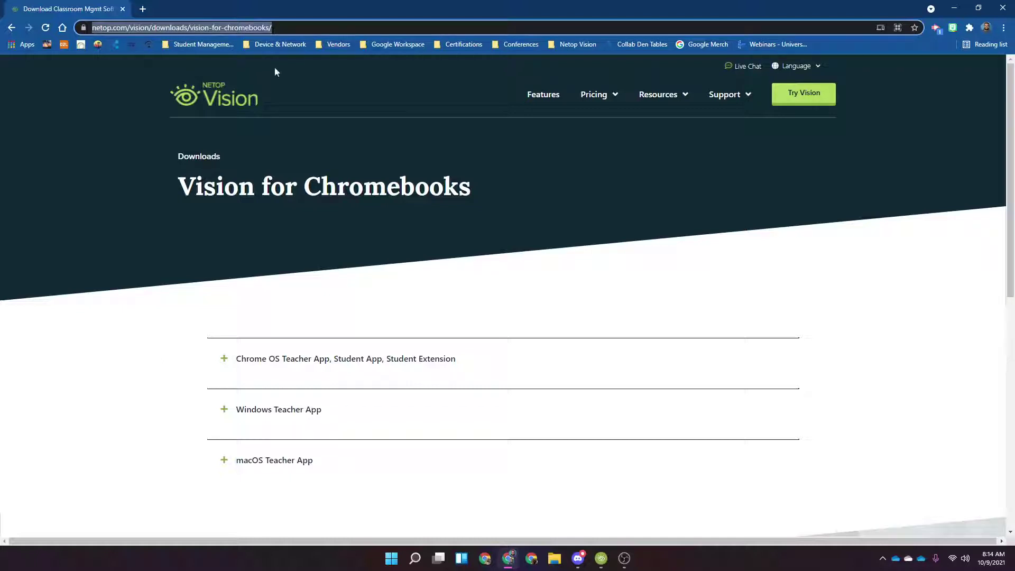
click(210, 176)
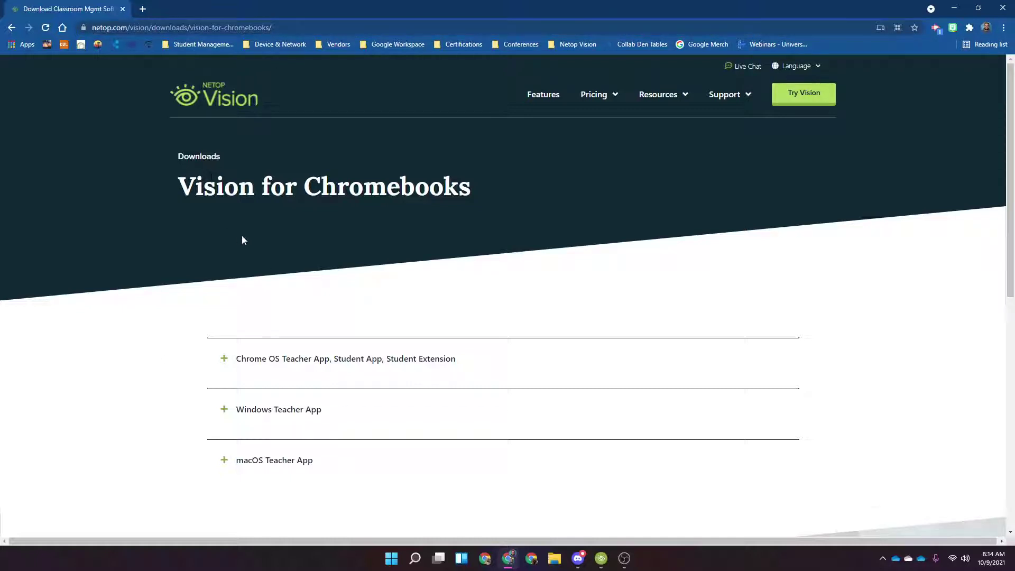
scroll(240, 226, down, 3)
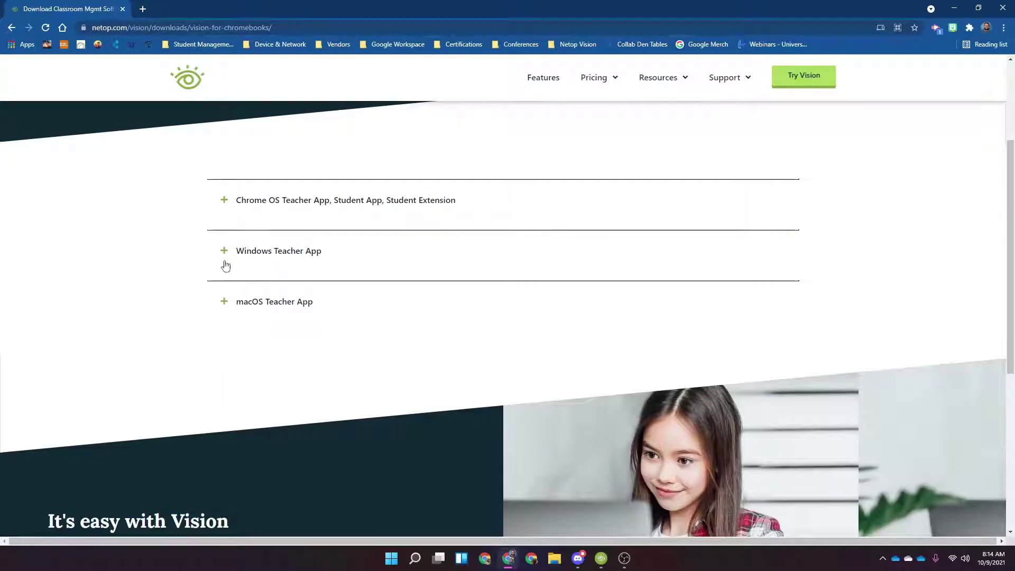
Expand the Windows Teacher App section and highlight its .EXE files download label
click(287, 251)
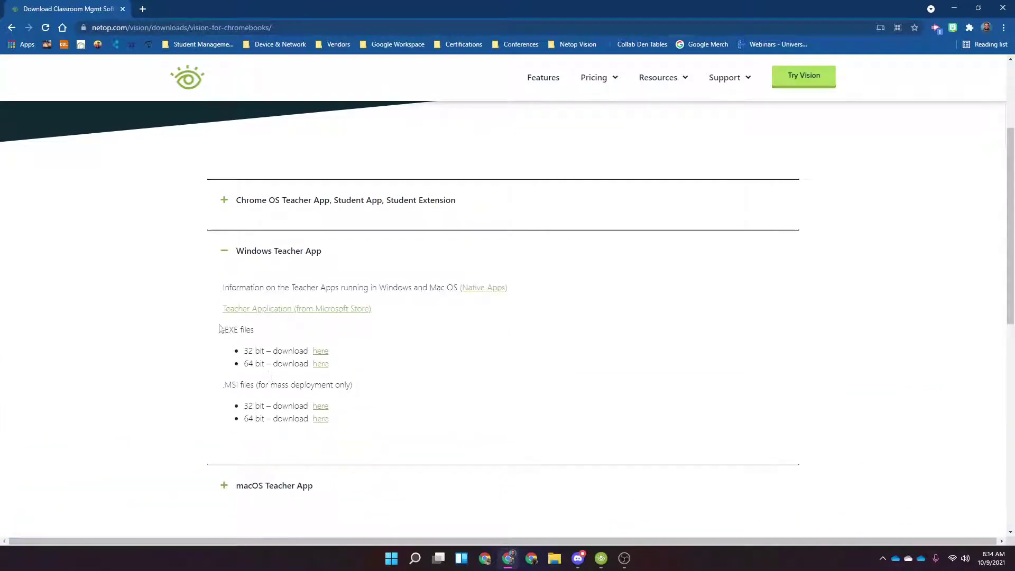
drag(222, 328, 309, 364)
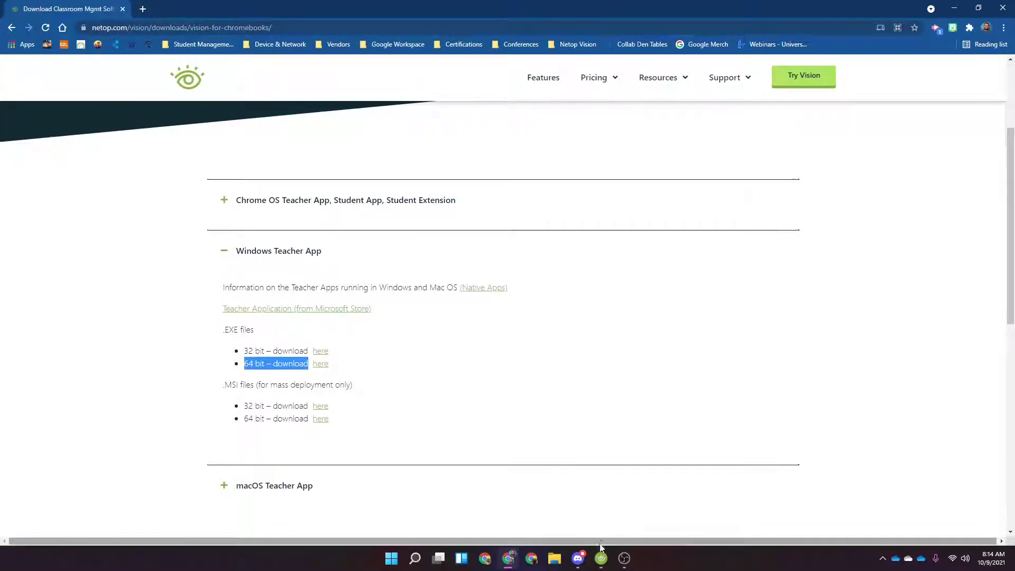
mouse_move(601, 562)
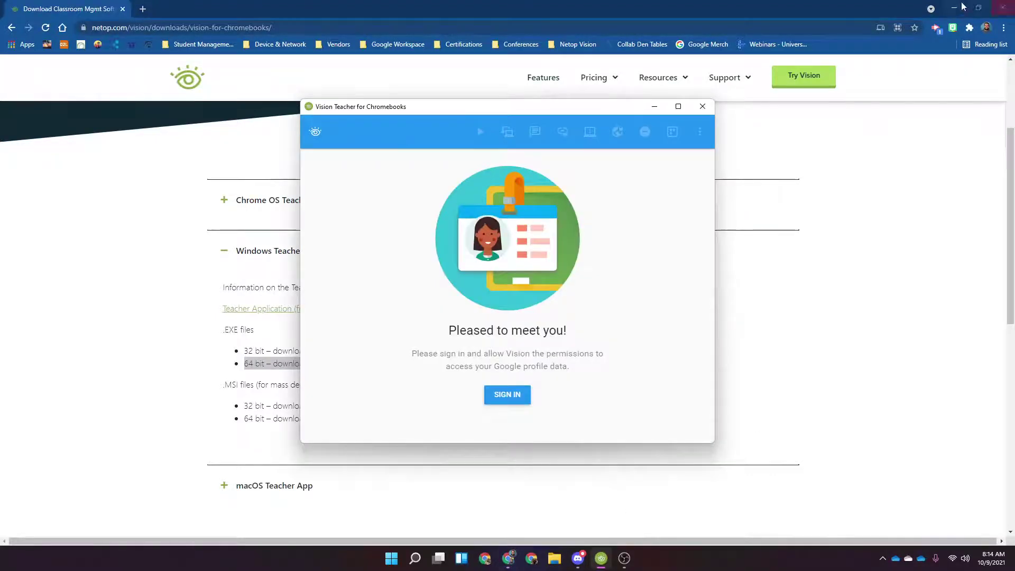
Minimize Chrome and maximize the Vision Teacher window on its sign-in page
click(1003, 8)
drag(989, 173, 986, 175)
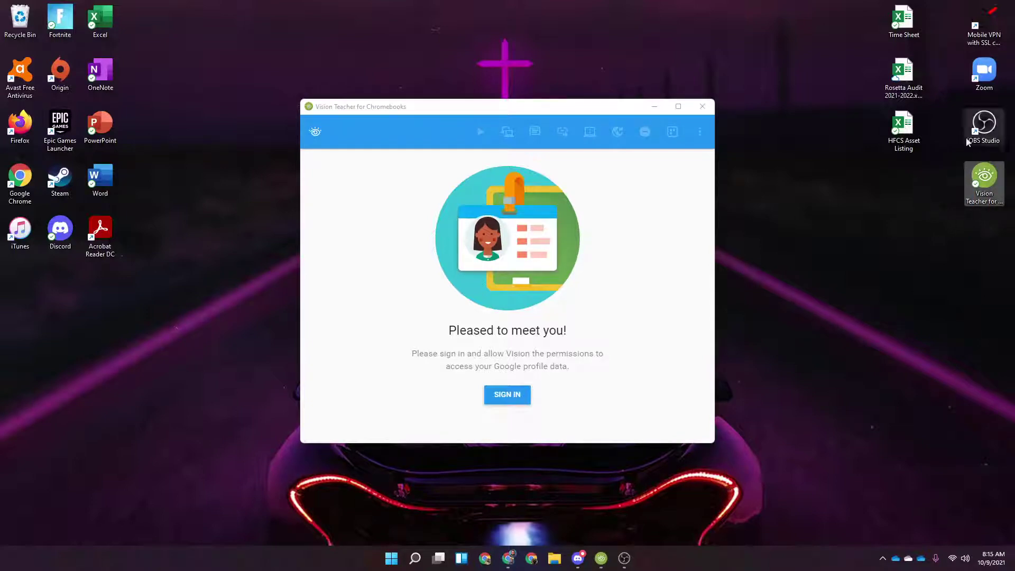
click(678, 107)
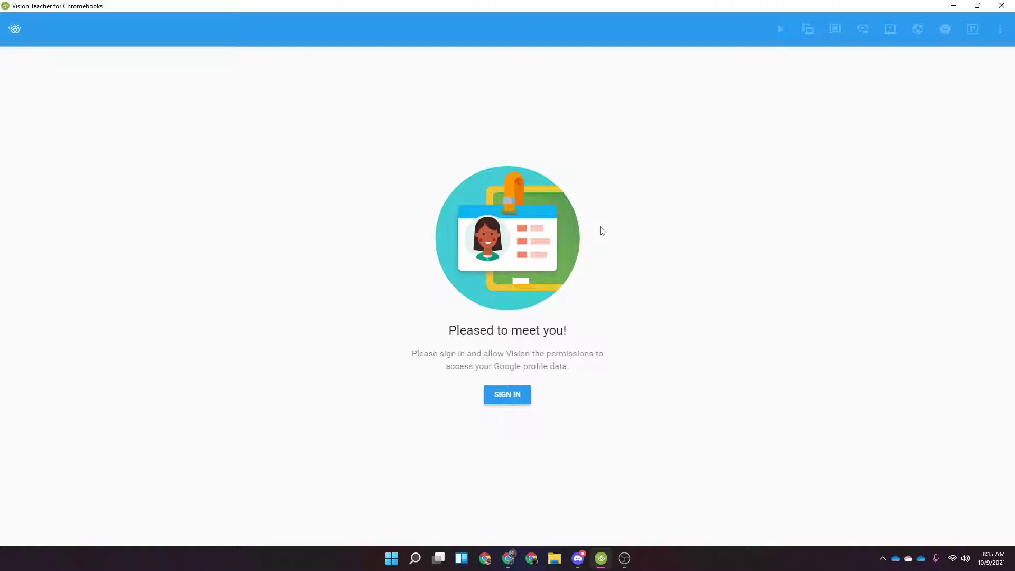
Sign in with the Google account's e-mail address and password
click(522, 398)
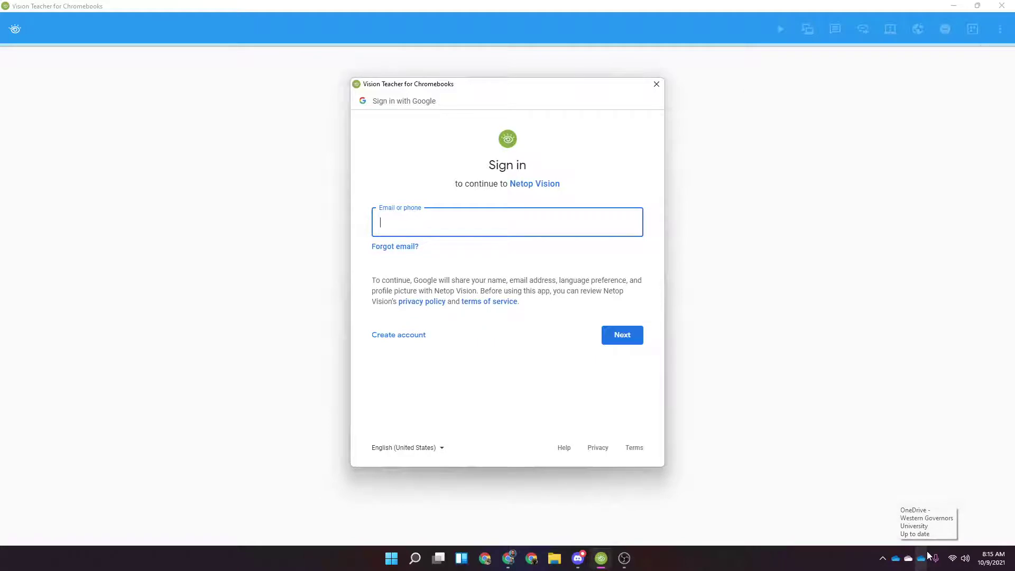
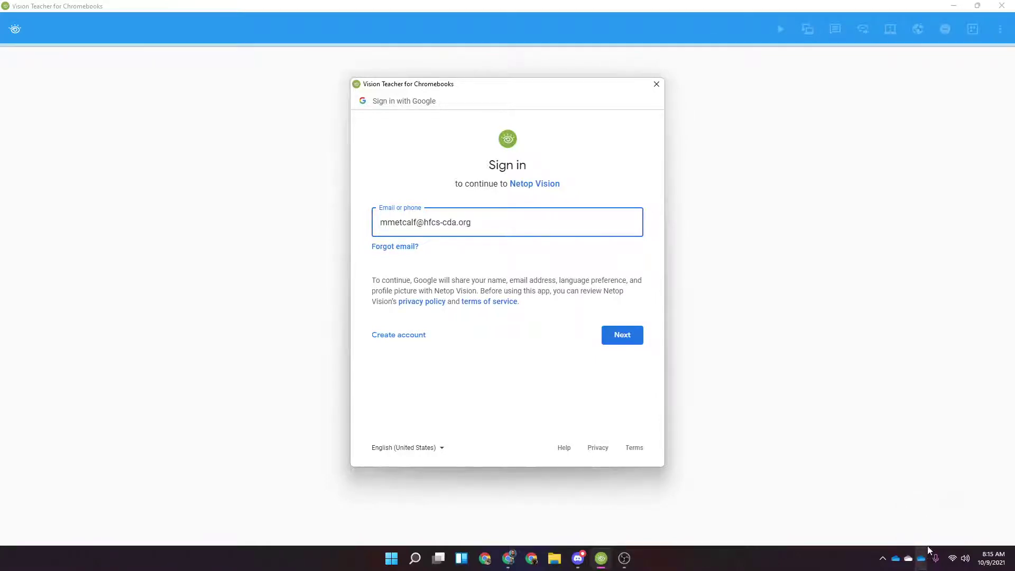
click(633, 341)
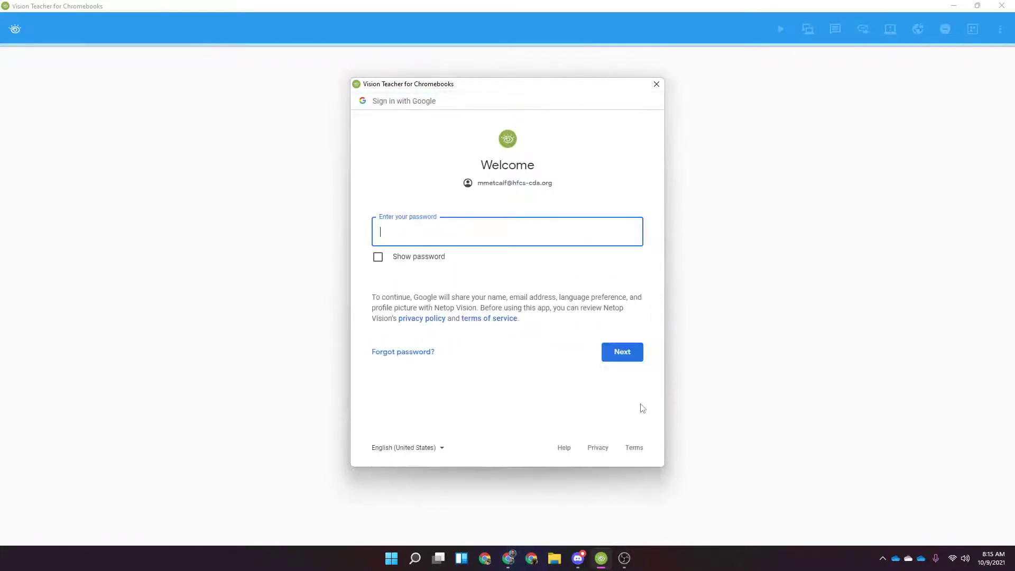
text(•••••••••)
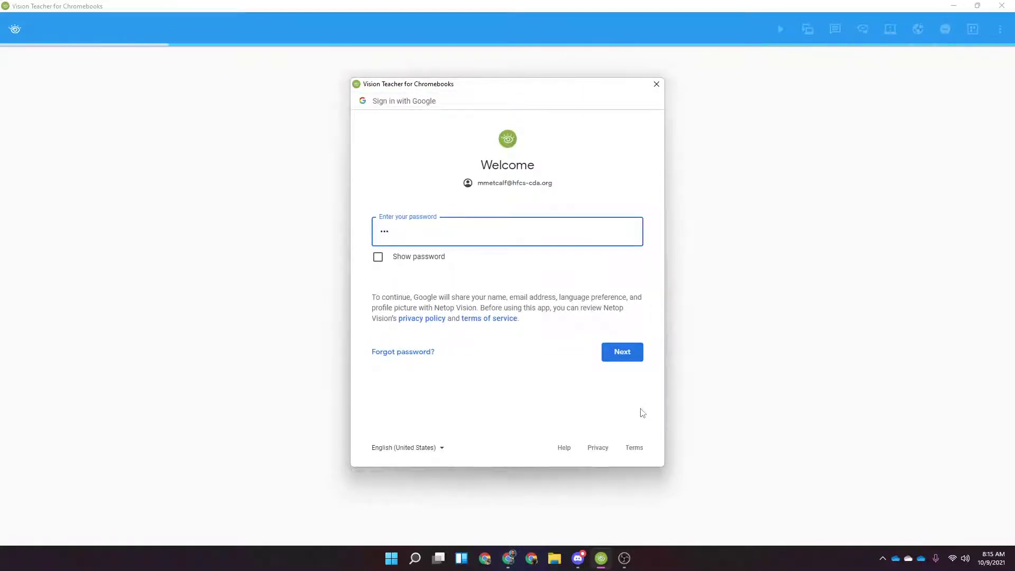
text(••••)
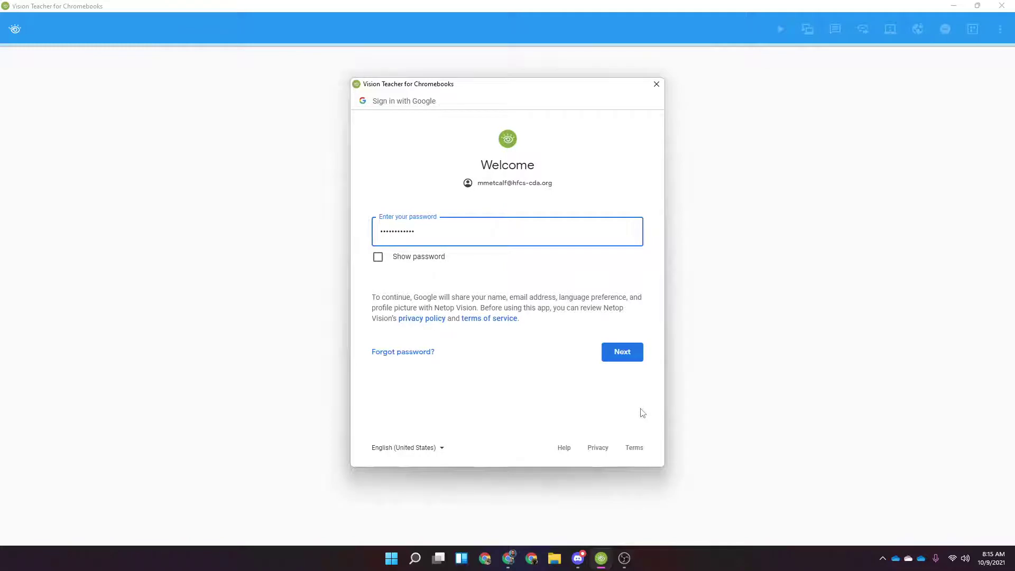
key(Return)
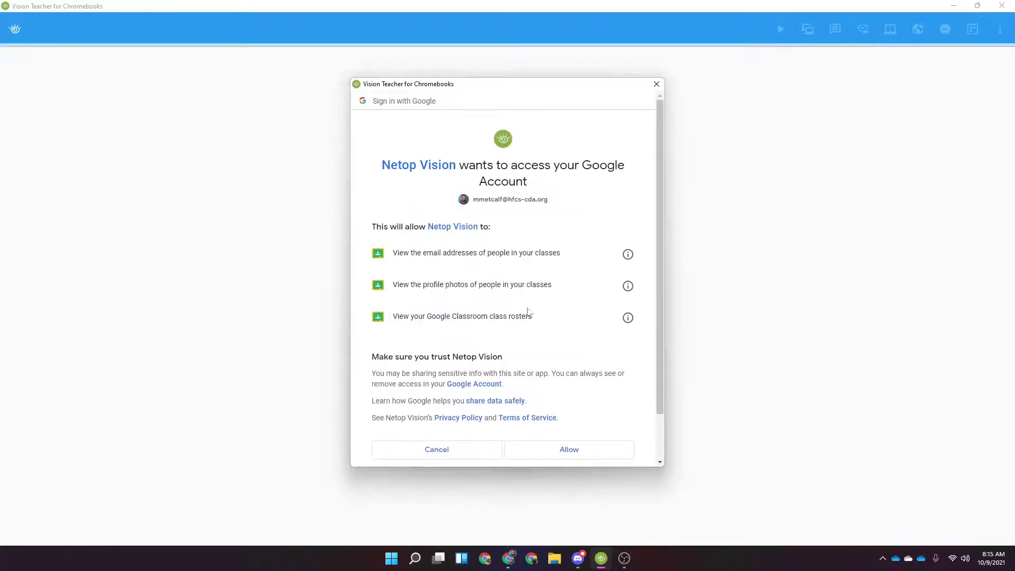
Allow Netop Vision access to the Google account and dismiss the new-app prompt
scroll(535, 344, down, 1)
scroll(537, 345, up, 1)
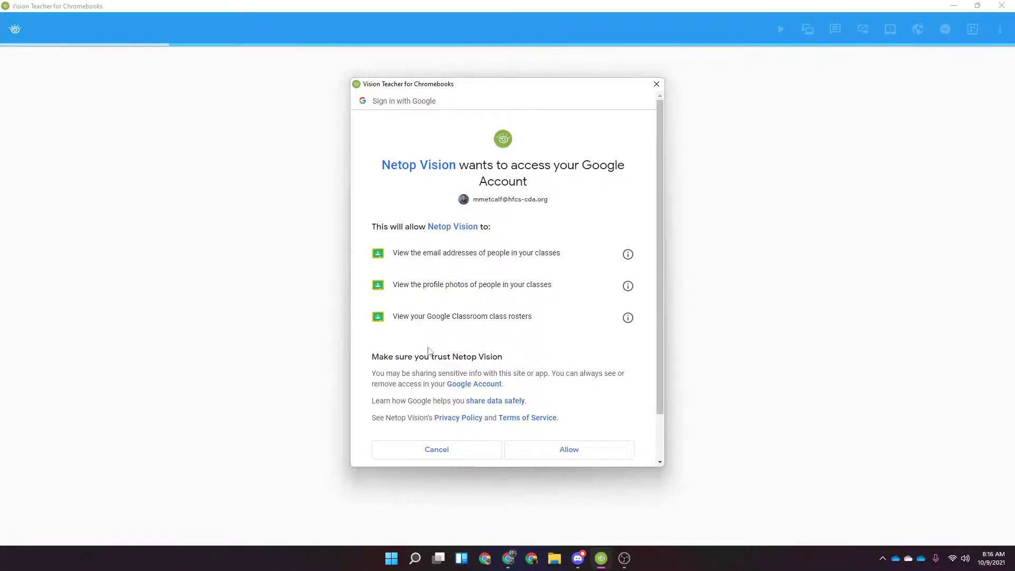
click(584, 456)
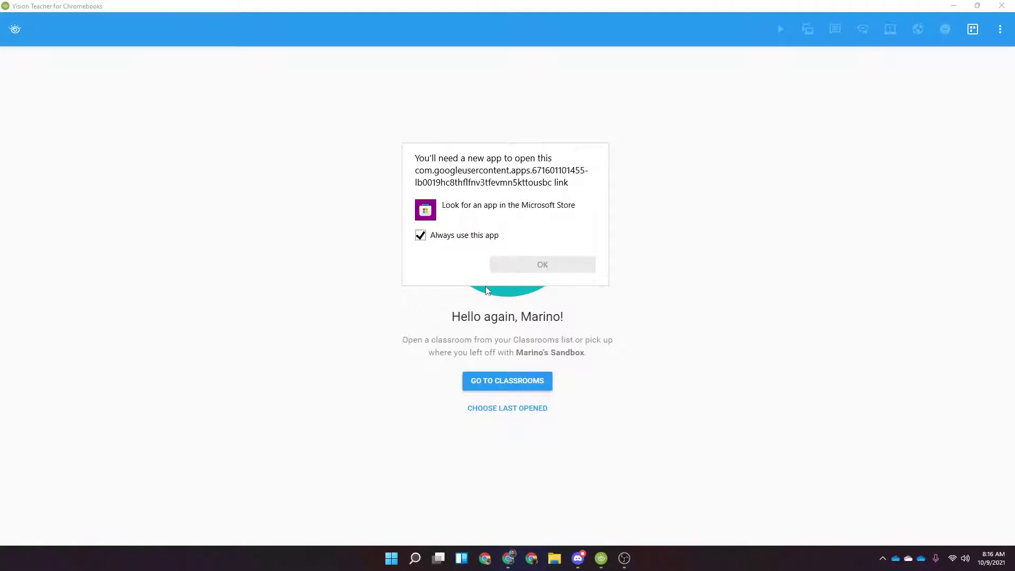
click(789, 248)
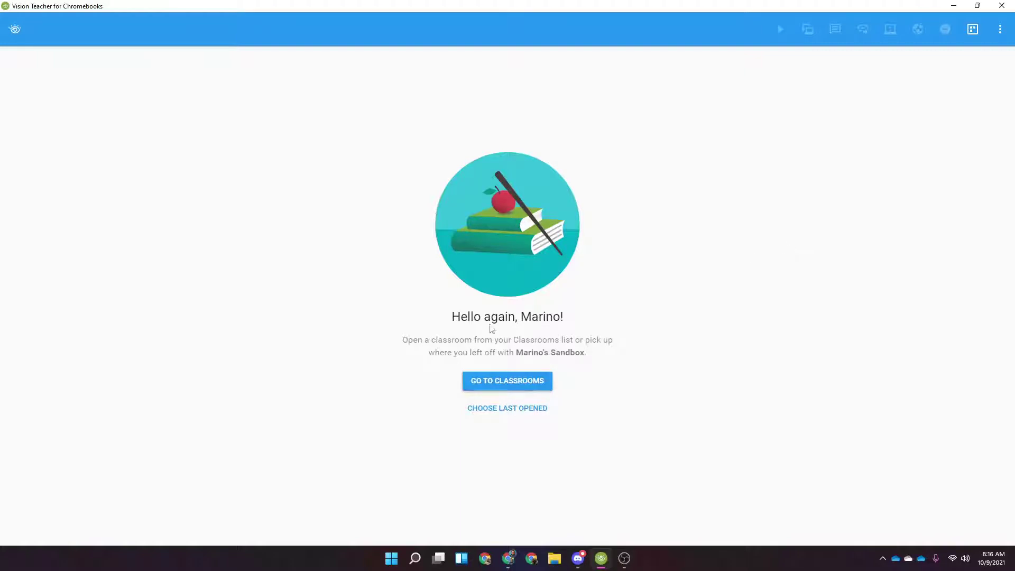
Open the sandbox classroom, check the options menu, and return to the six-classroom list
click(494, 382)
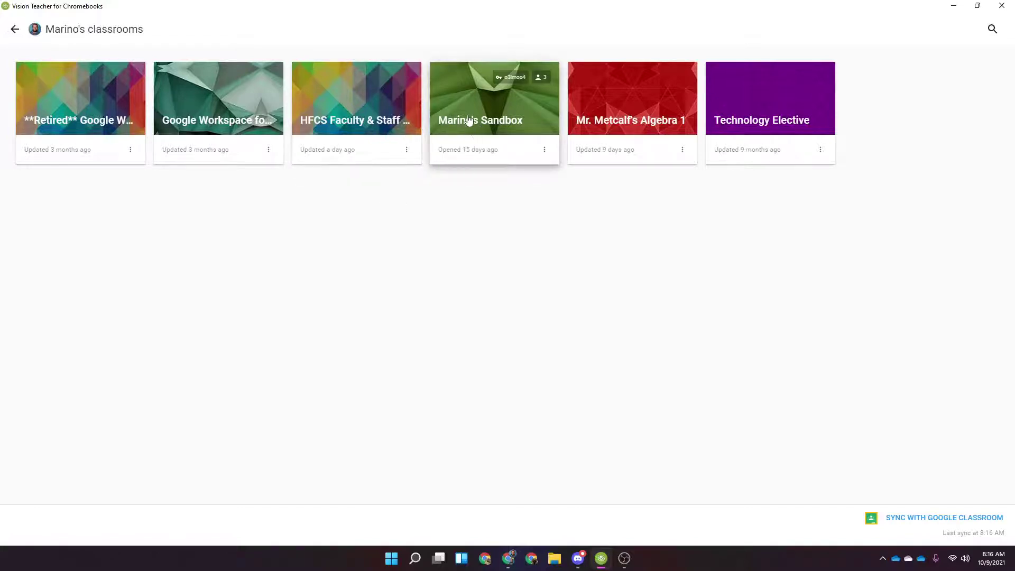
click(484, 141)
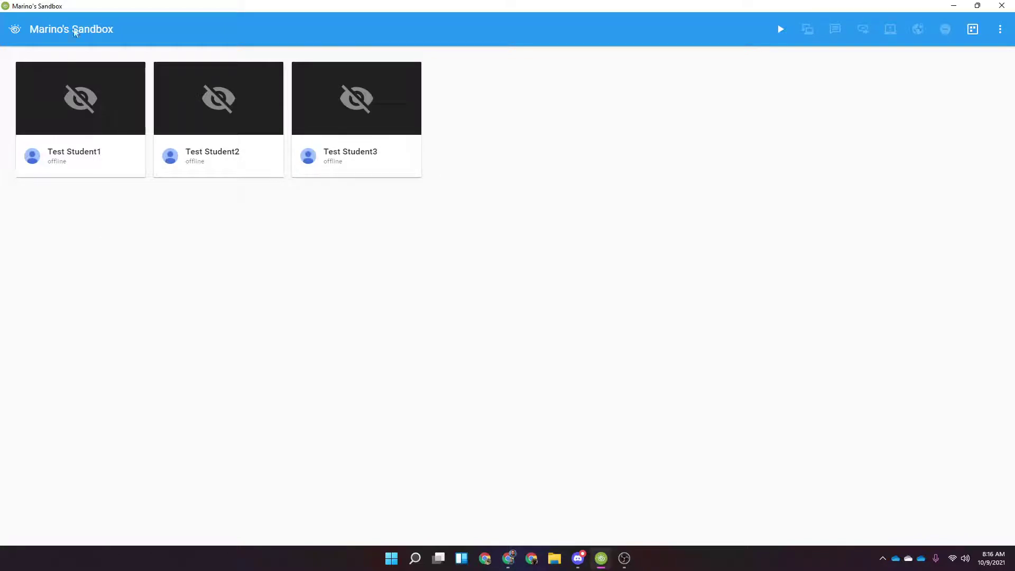
click(1000, 30)
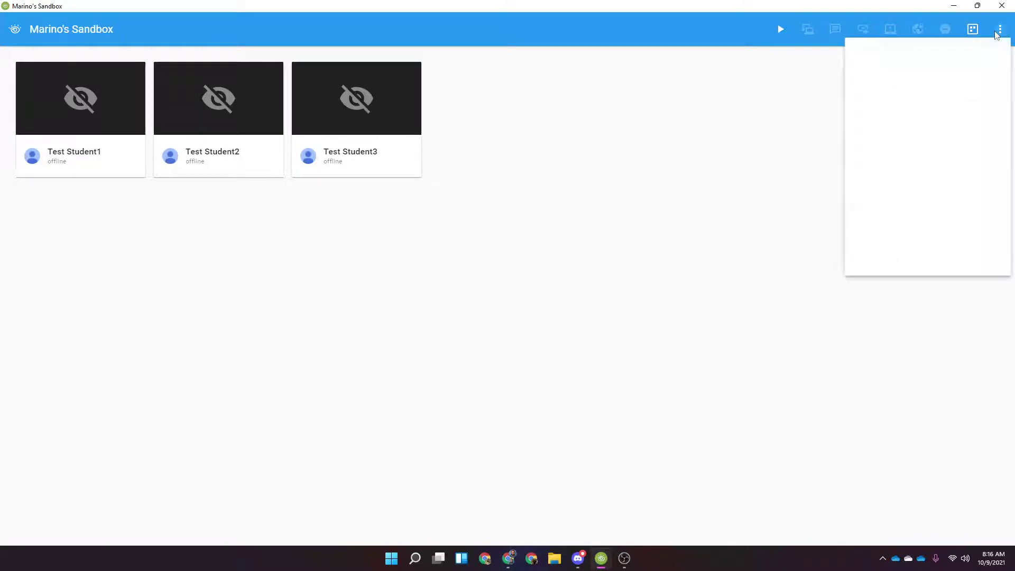
click(752, 195)
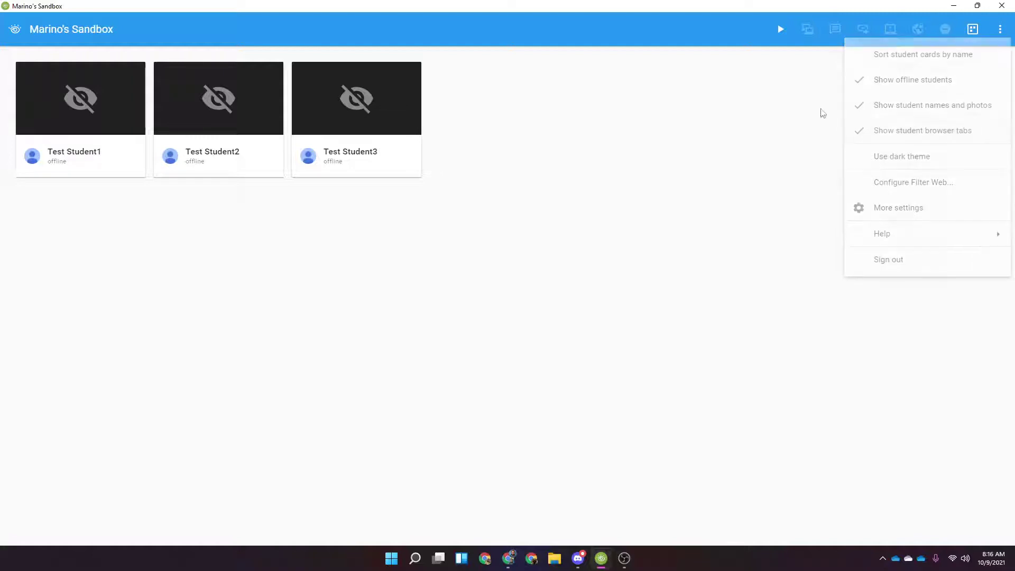
click(972, 29)
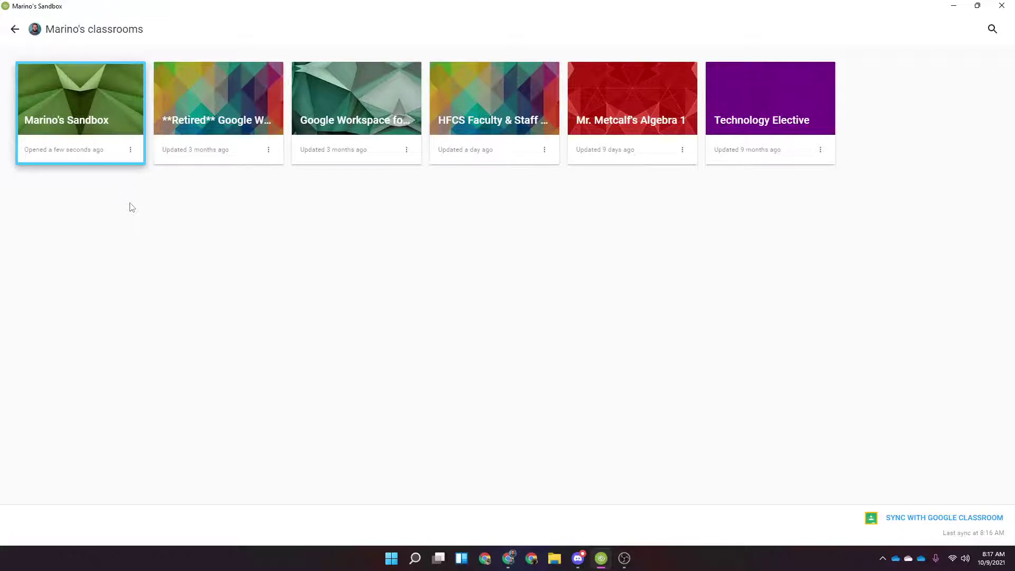
Open the sandbox classroom, start the class, then select and deselect all three test students
click(80, 127)
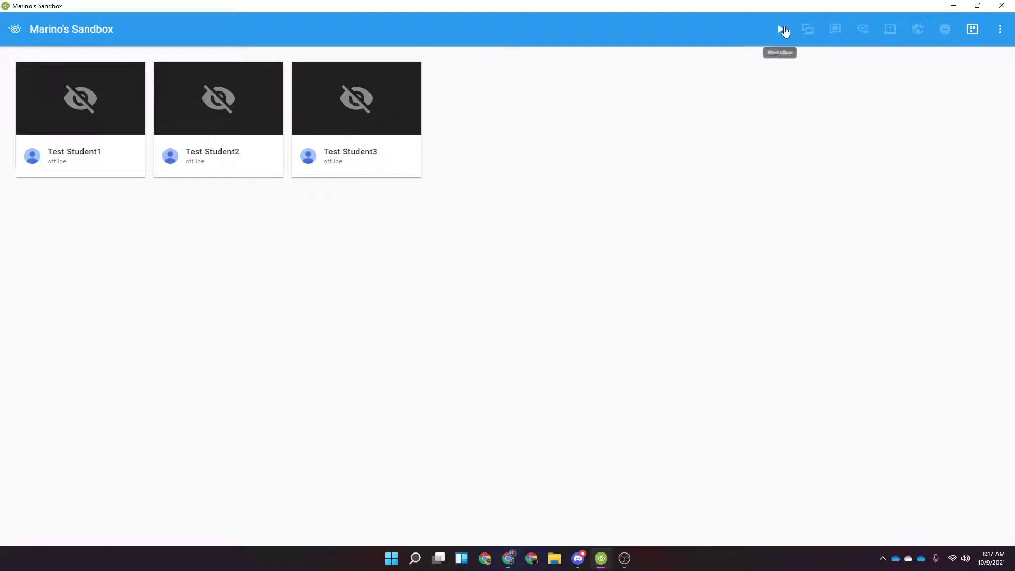
click(781, 30)
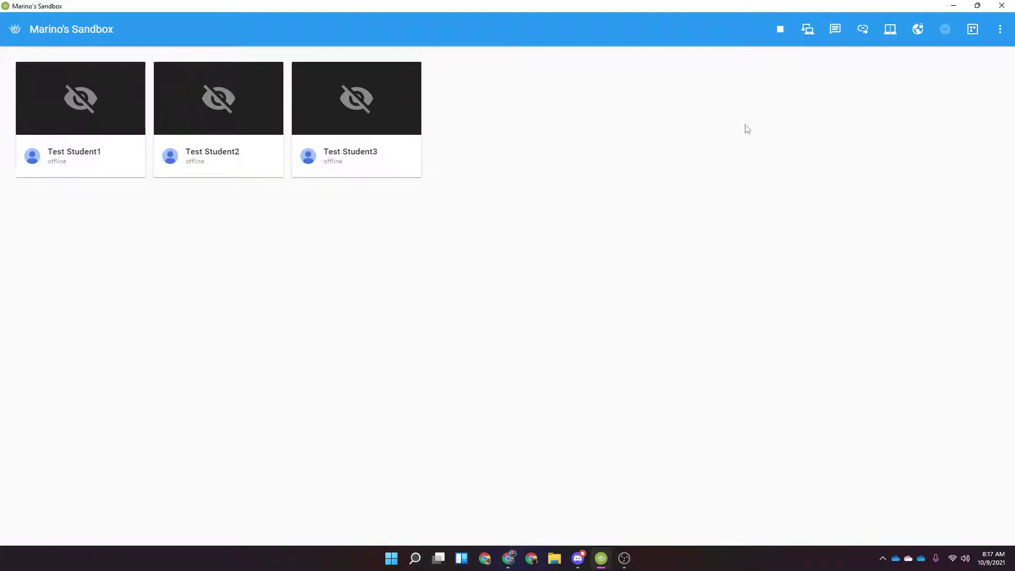
click(69, 94)
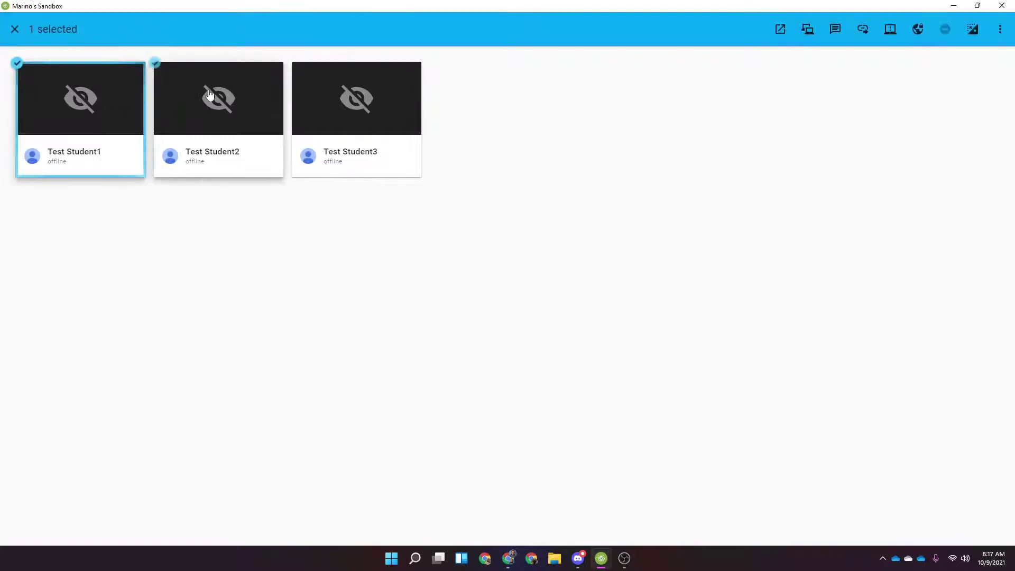
click(209, 94)
click(357, 127)
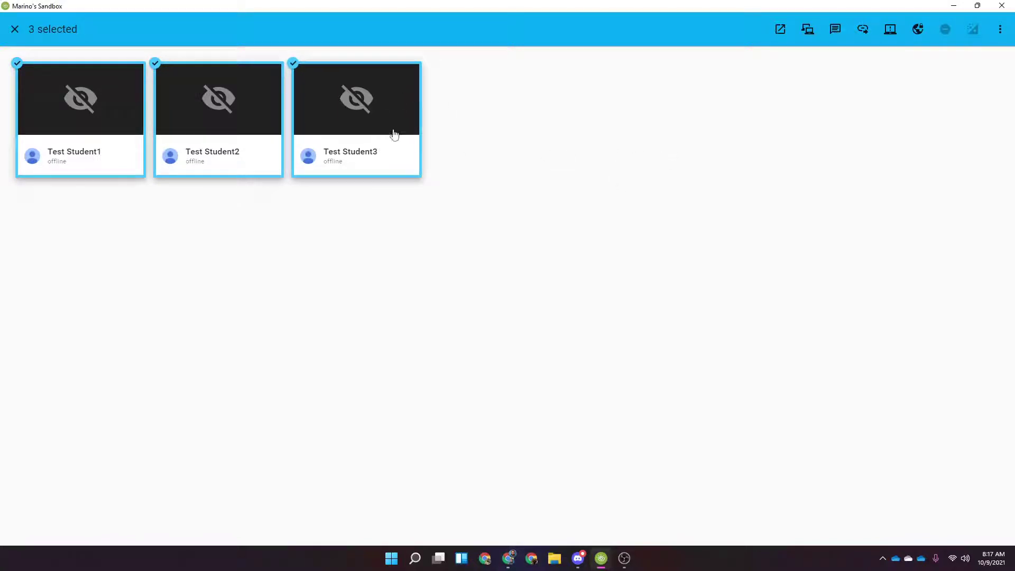
click(365, 122)
click(222, 122)
click(133, 122)
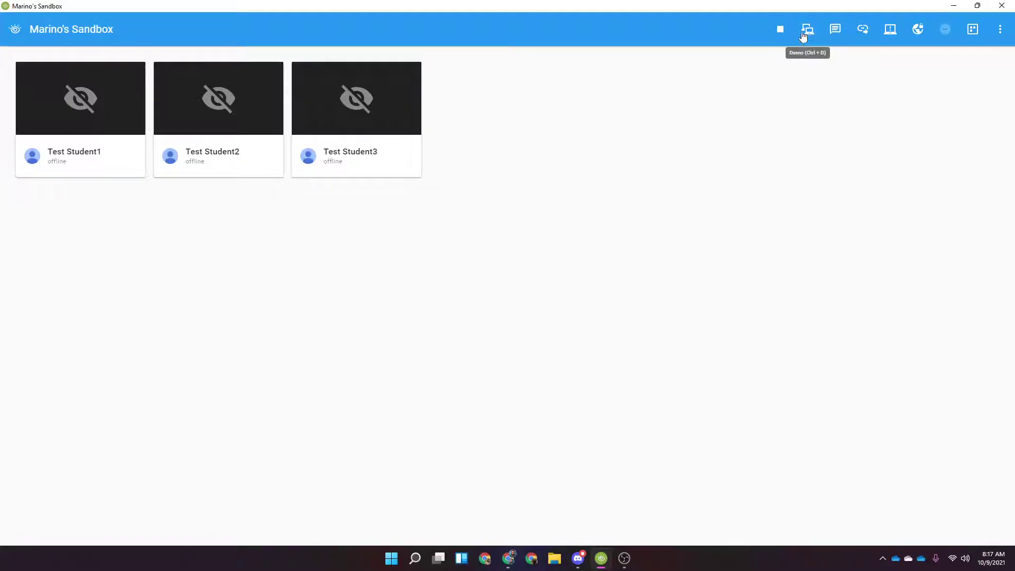
Share Screen 2 with the class as a demo, then stop the demo
click(804, 40)
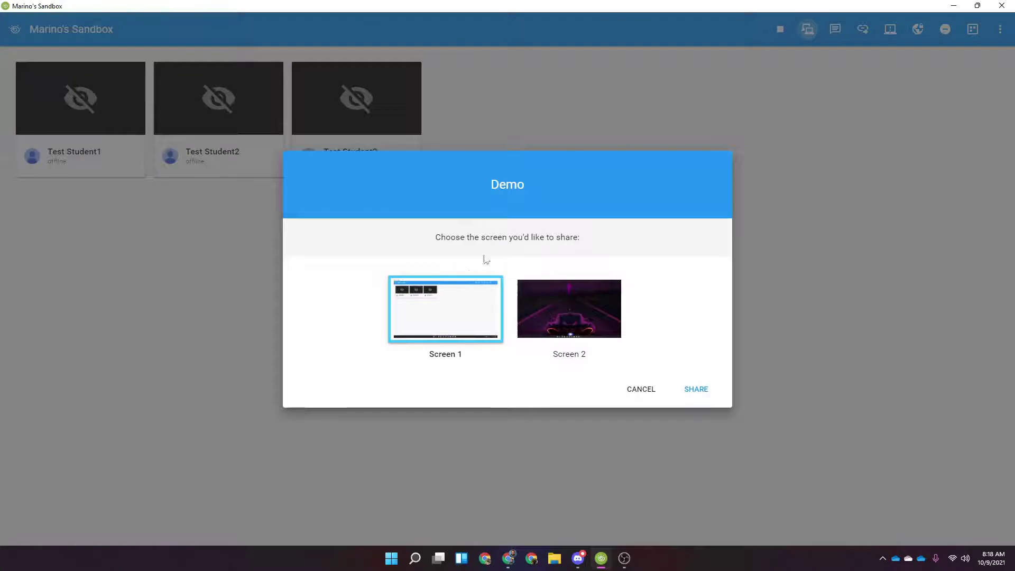
click(565, 315)
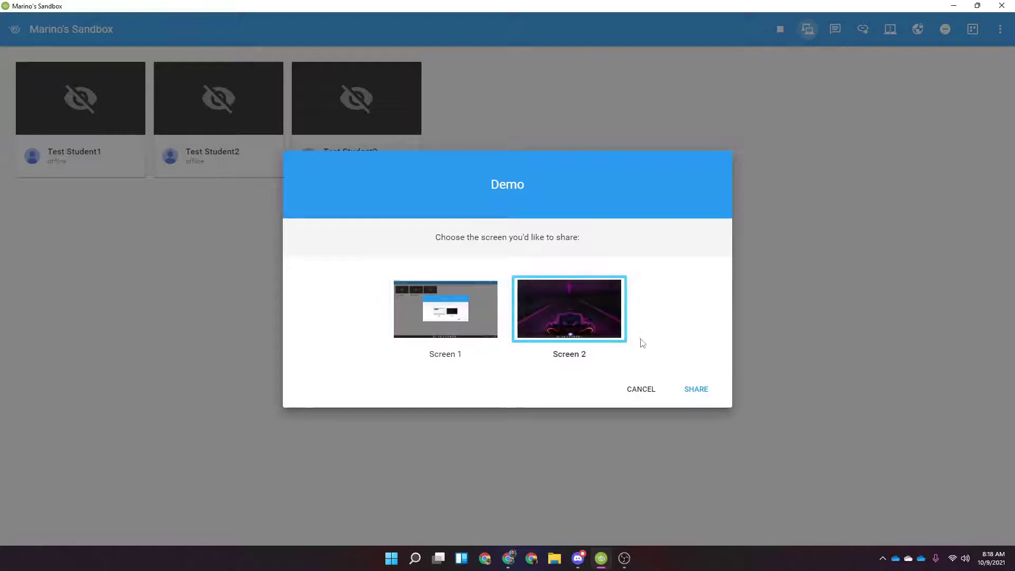
click(689, 389)
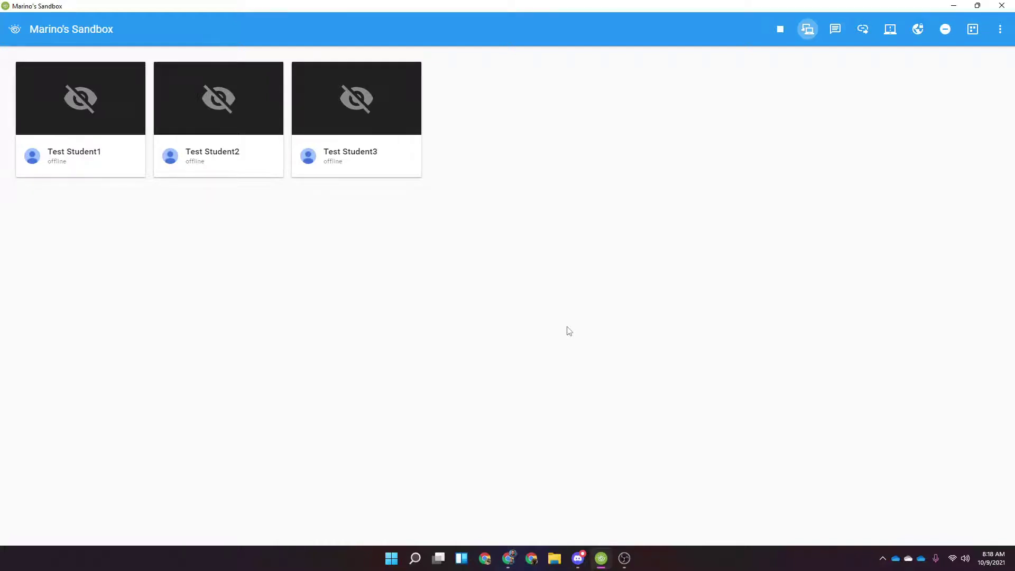
click(807, 31)
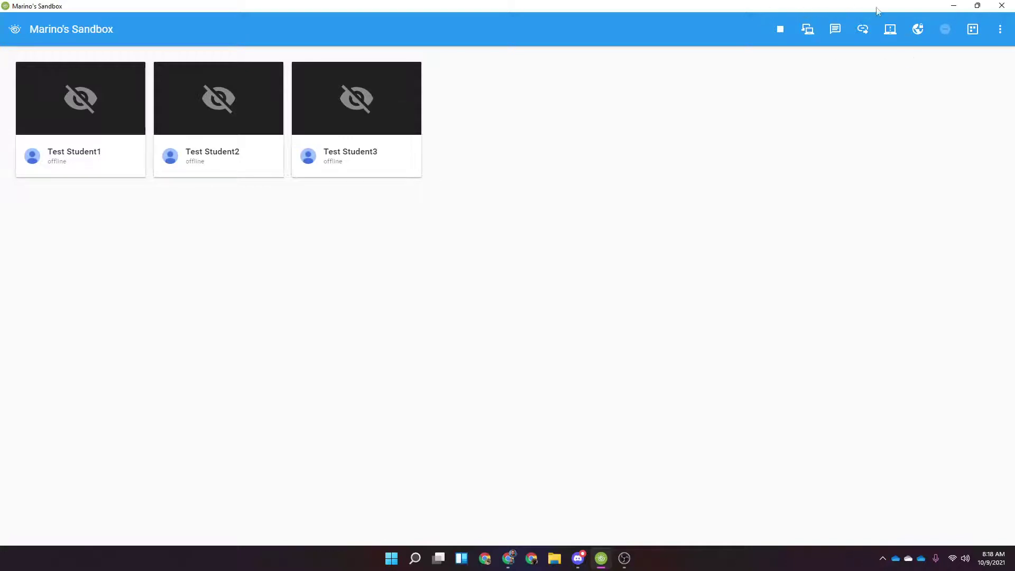
Send the class the full-screen message 'You have 5 minutes'
click(836, 30)
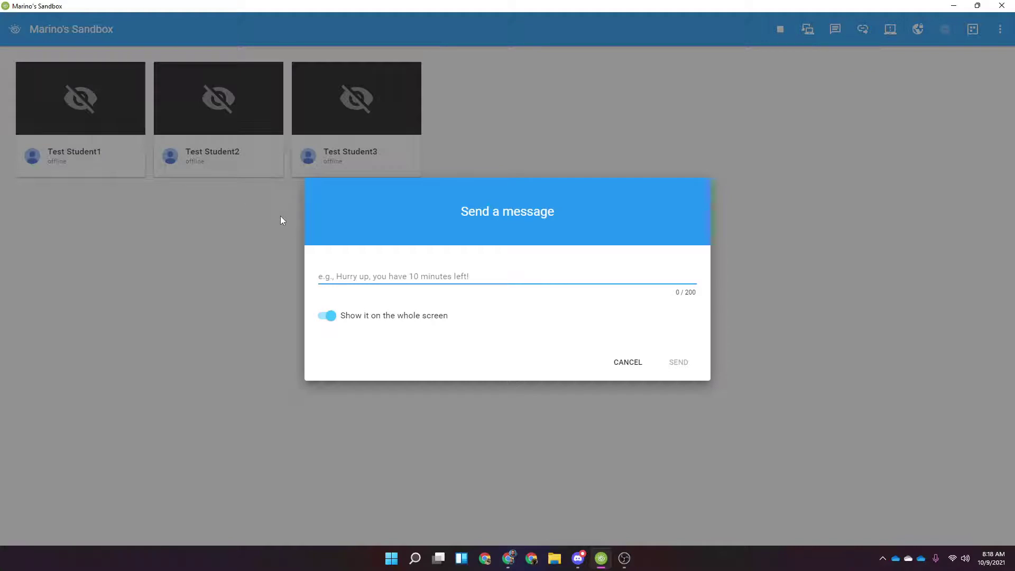
text(You have)
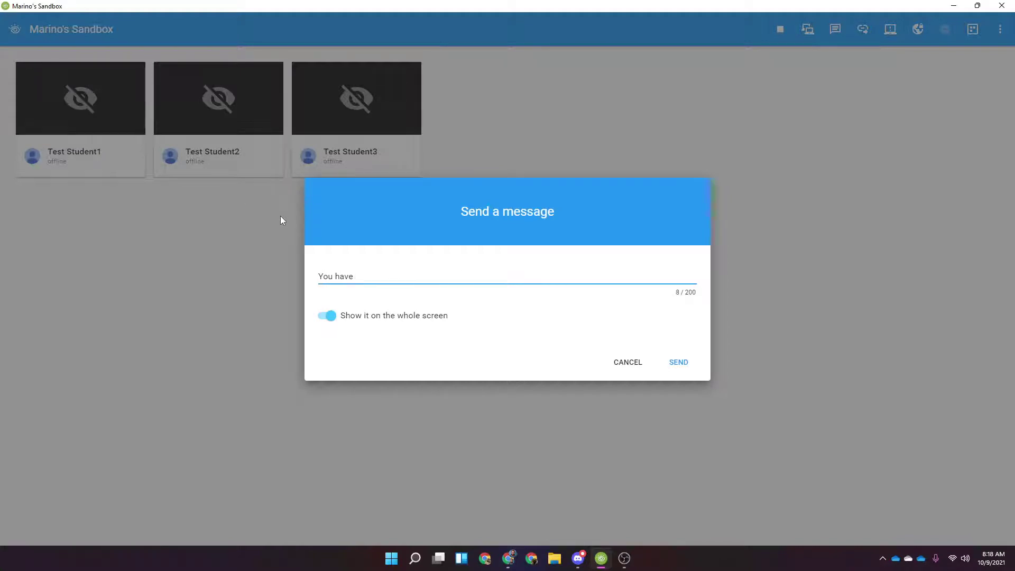
text( 5 minutre)
key(BackSpace)
key(BackSpace)
text(es)
click(680, 358)
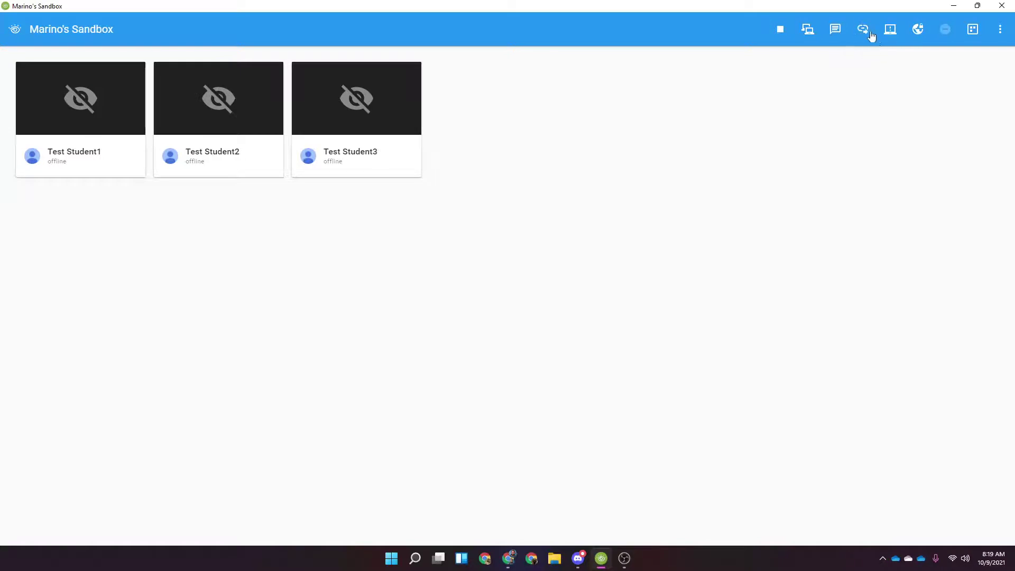
click(864, 28)
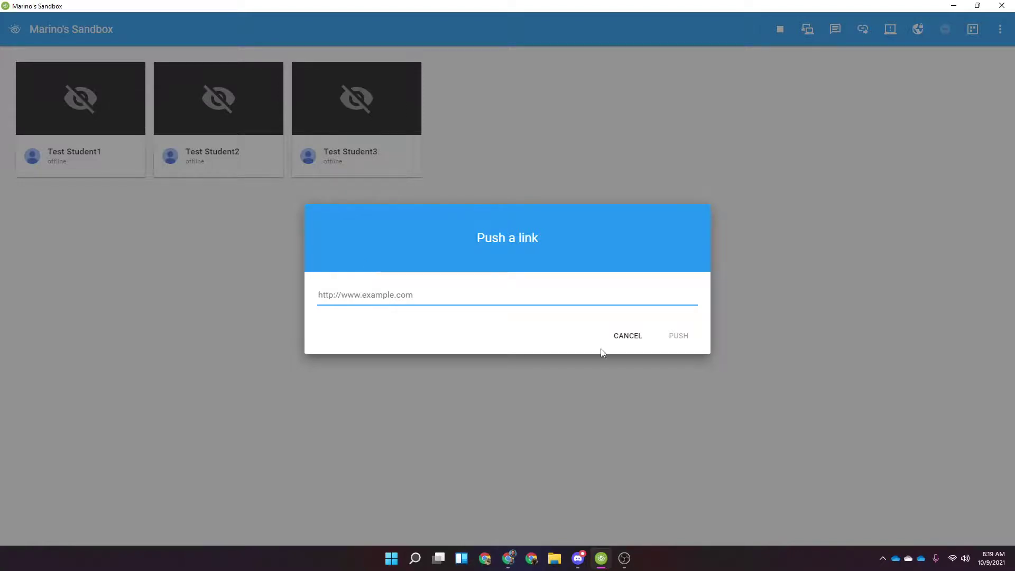
click(642, 341)
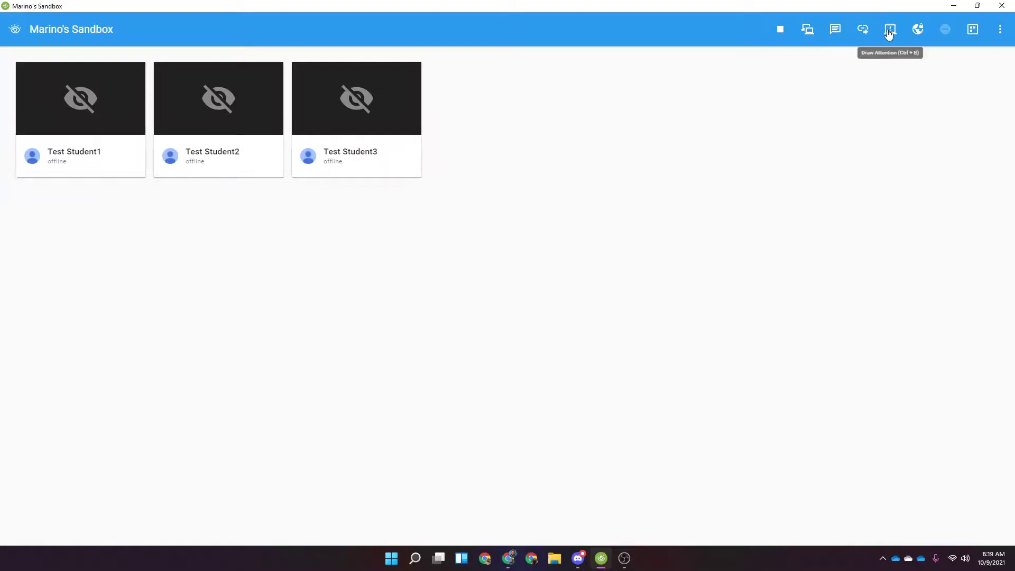
Draw the students' attention to the teacher, then release it with Stop All
click(888, 30)
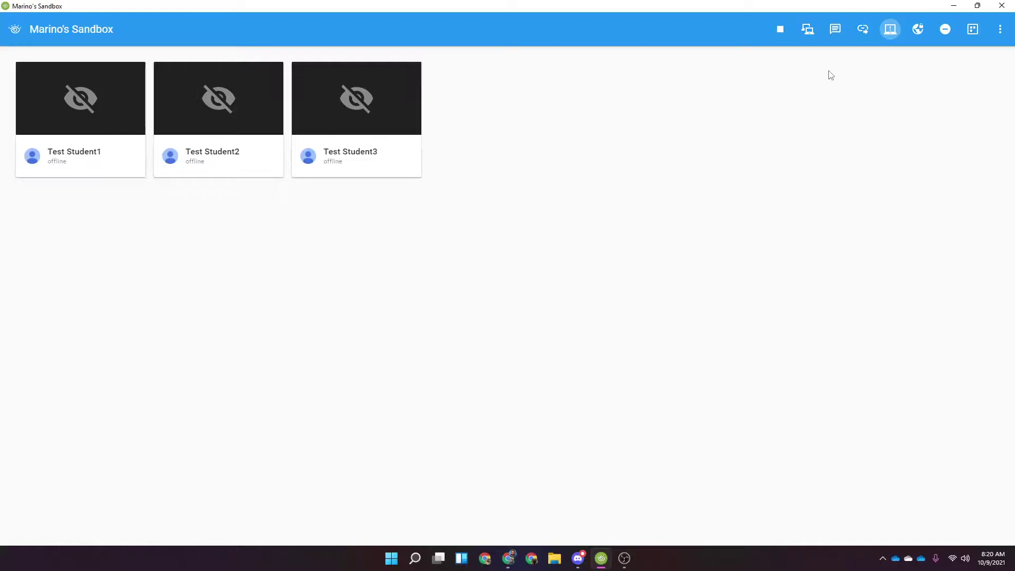
click(887, 32)
click(946, 32)
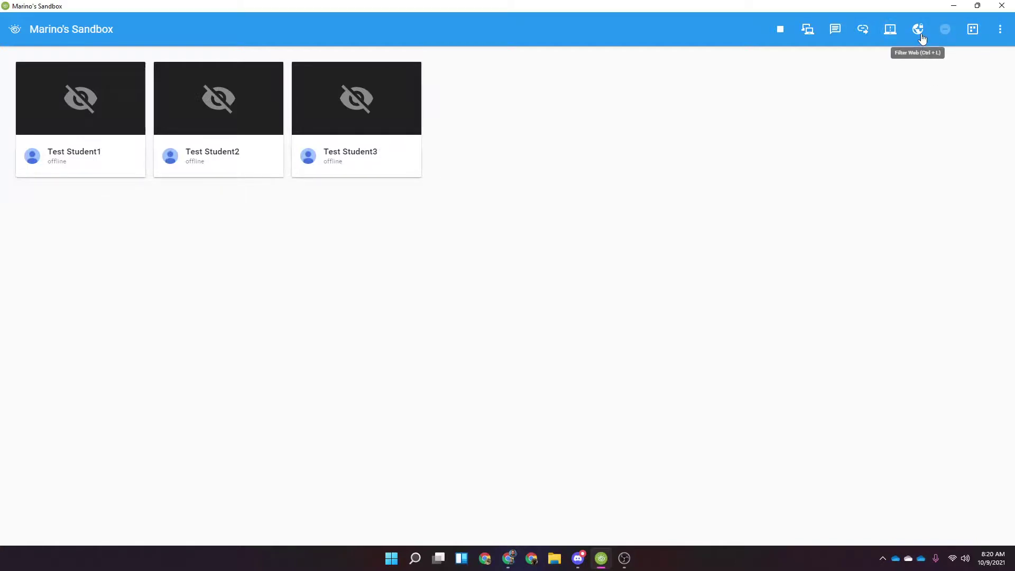
Turn on web filtering, switch to the dark theme, and open the Filter Web configuration
click(920, 39)
click(1000, 29)
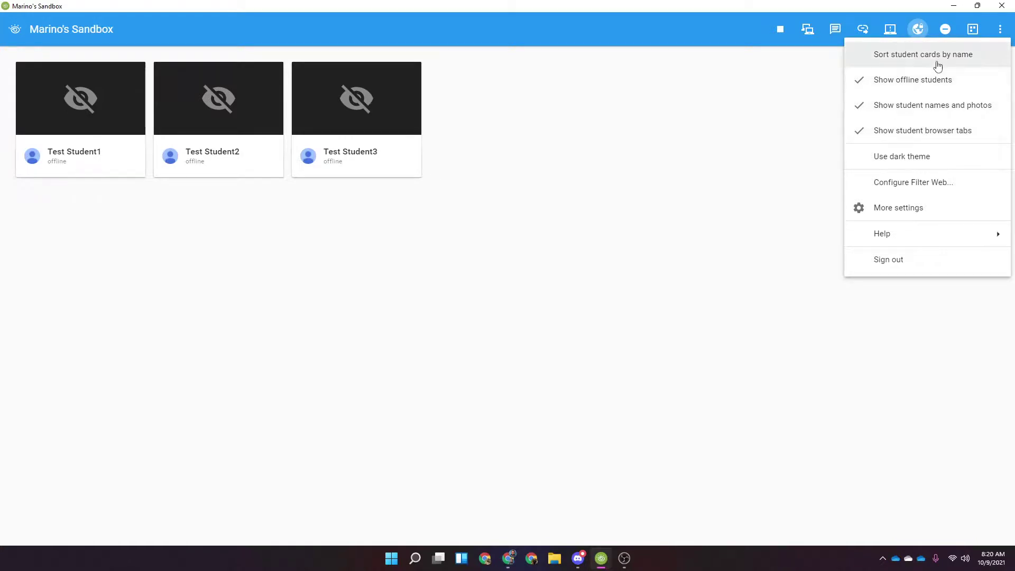
click(960, 158)
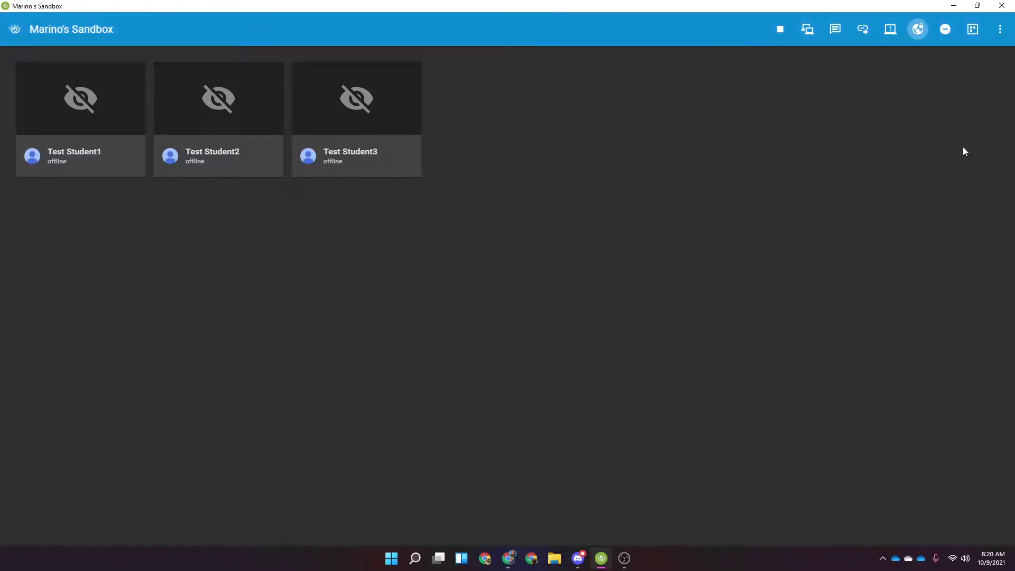
click(999, 29)
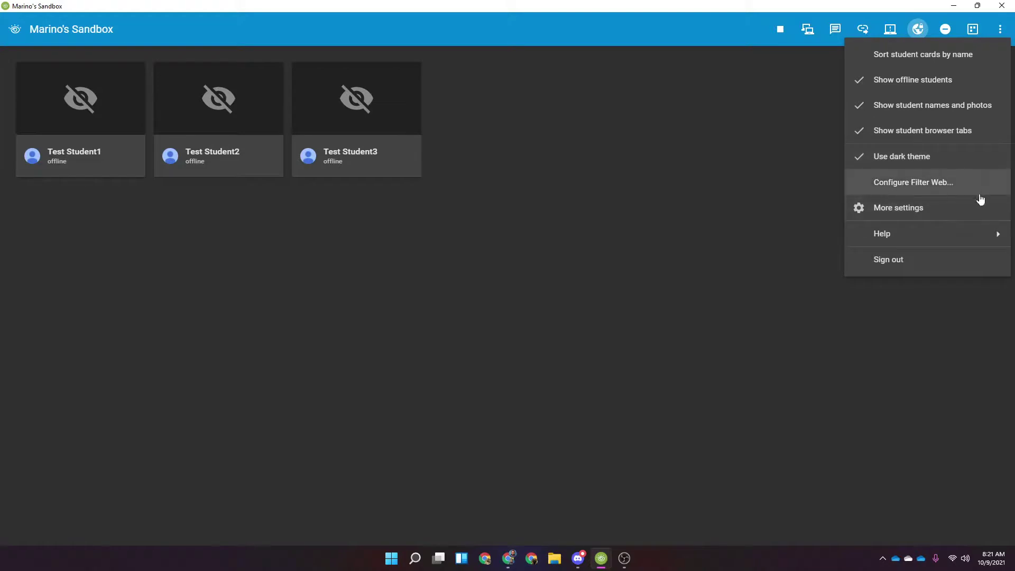
click(917, 186)
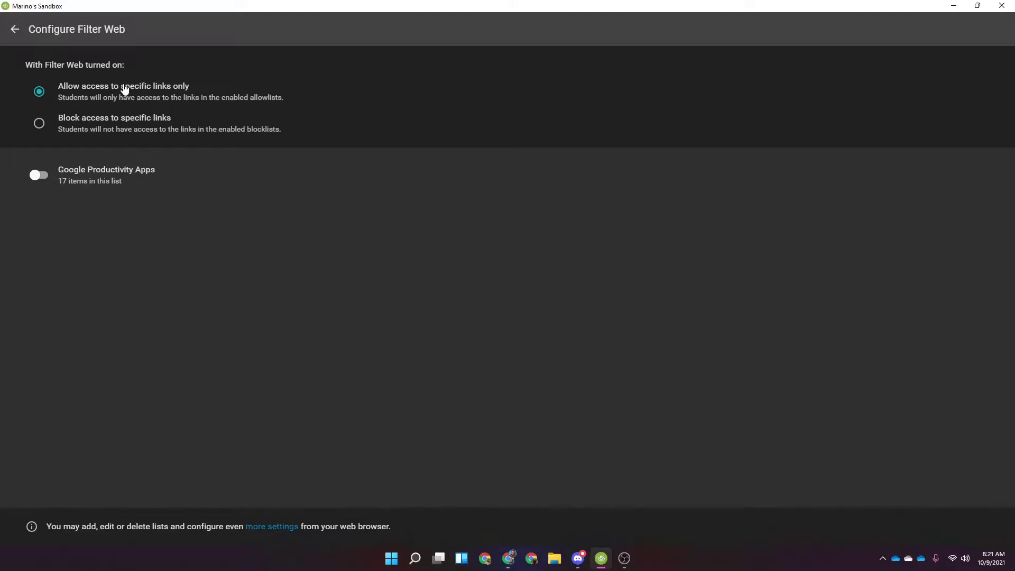
Expand Google Productivity Apps to review its 17 links, including docs.google.com
click(46, 171)
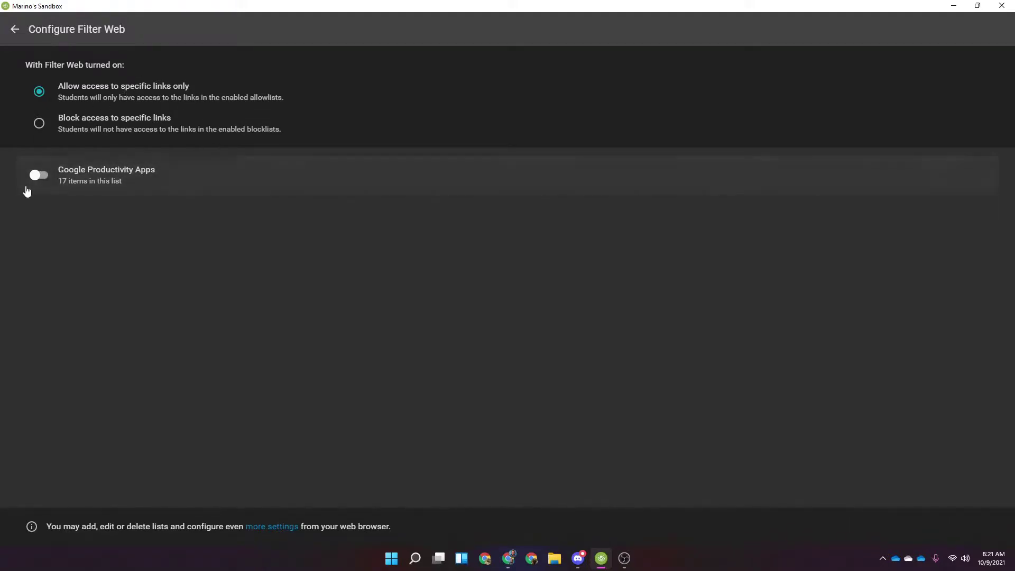
click(146, 183)
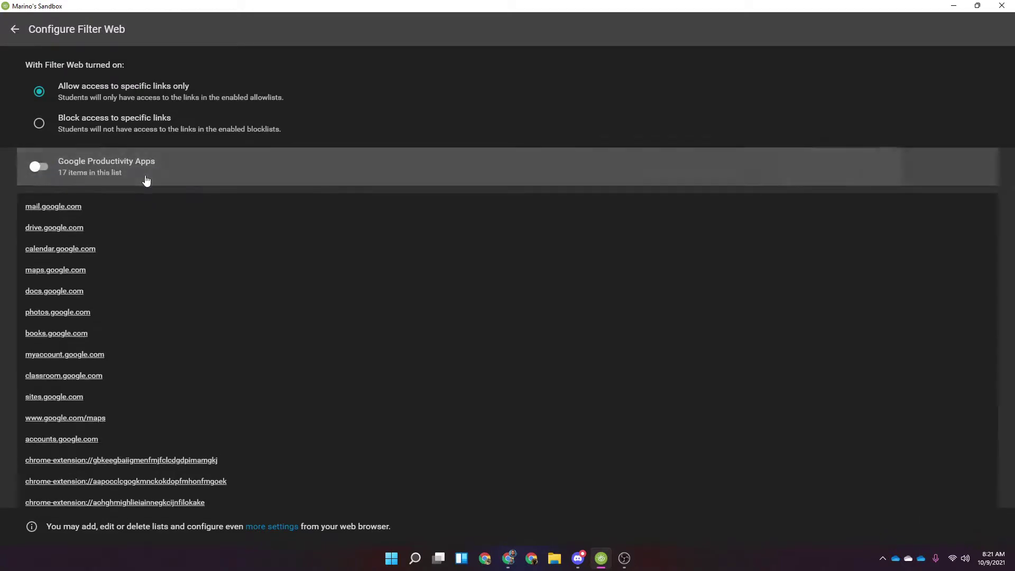
scroll(136, 232, down, 1)
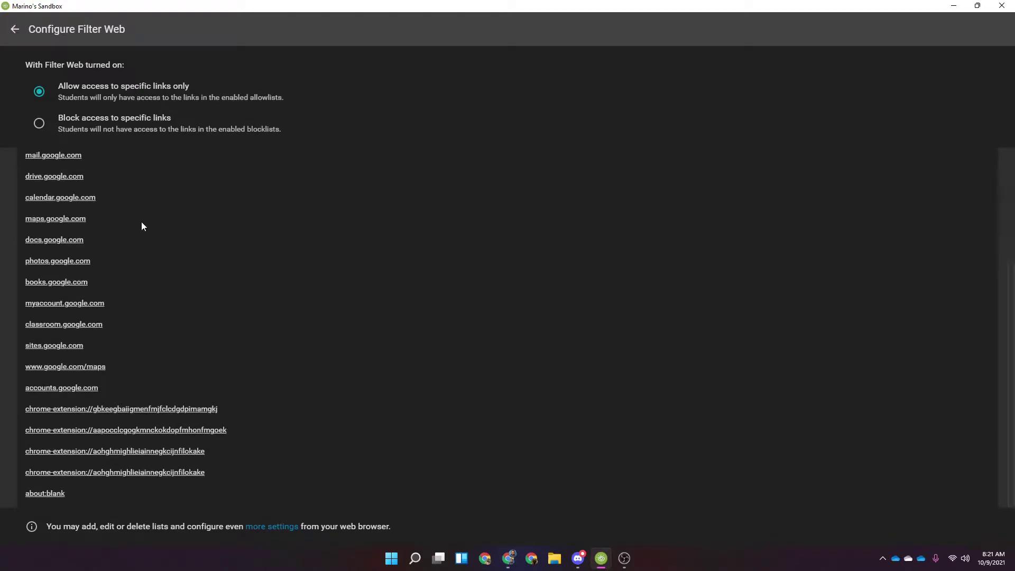
scroll(139, 233, up, 1)
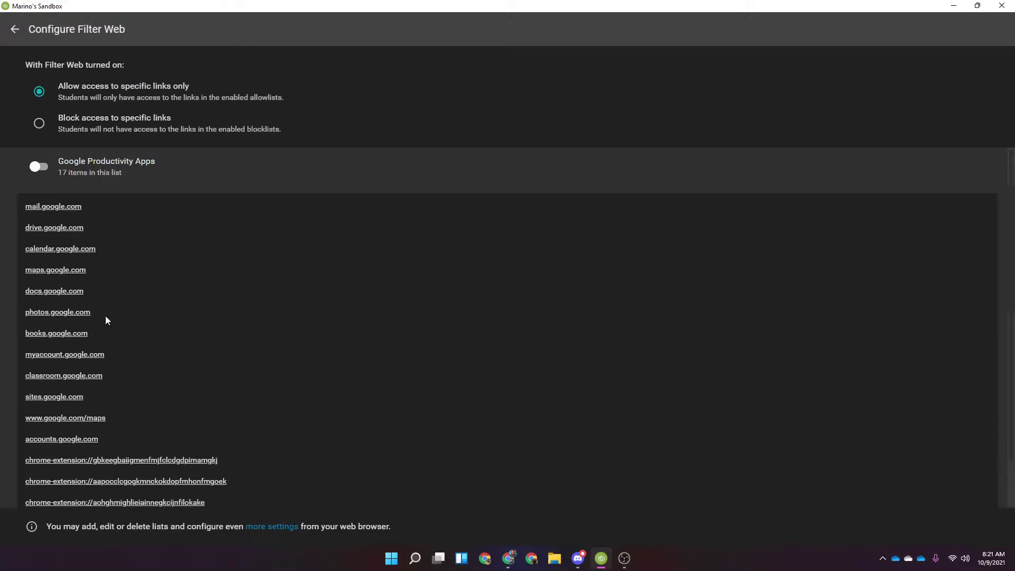
drag(96, 297, 24, 292)
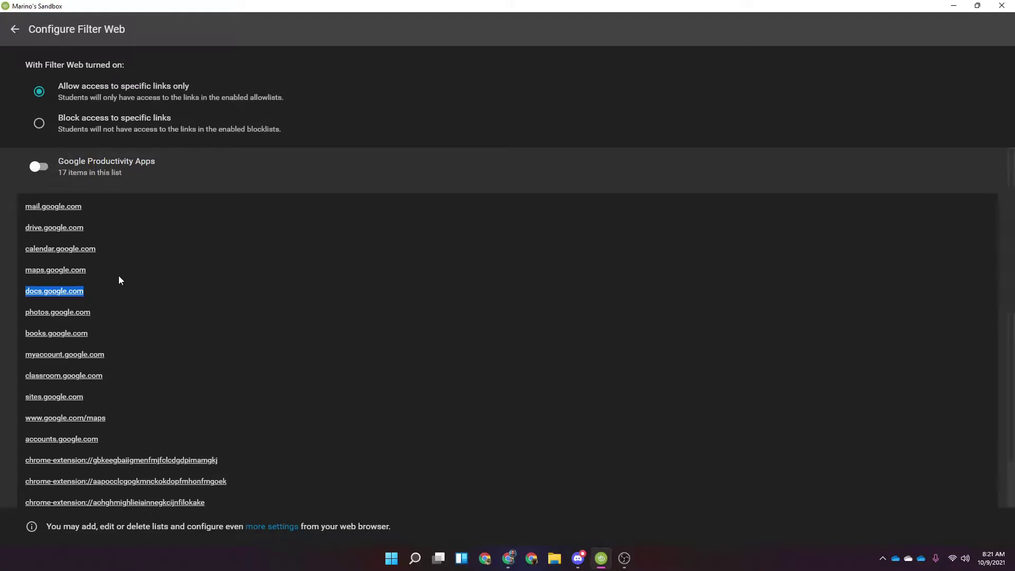
click(68, 291)
scroll(74, 309, down, 1)
scroll(74, 309, up, 1)
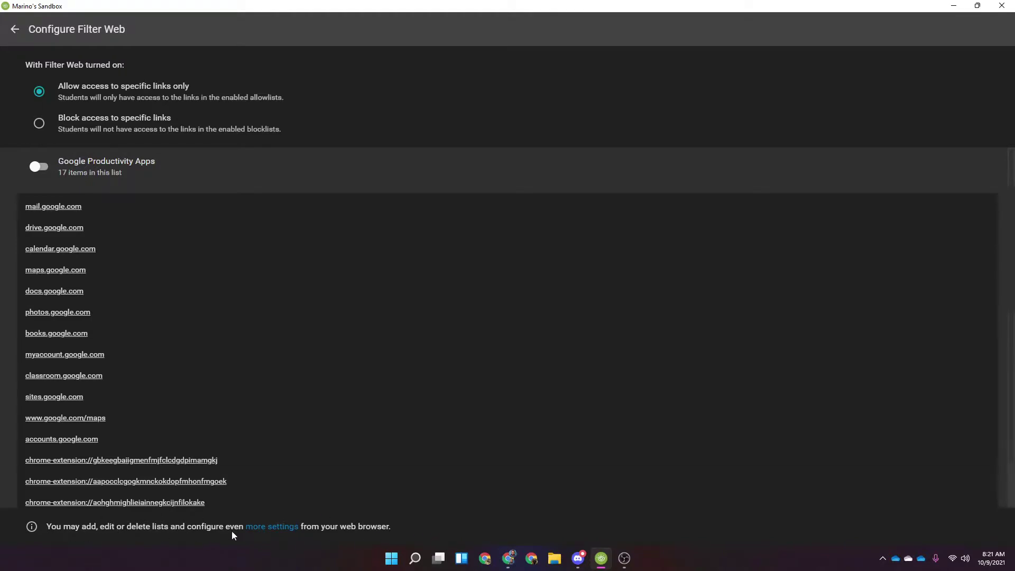
Sign in to Netop Vision Portal with a Google account and go to Filter Web lists
click(283, 528)
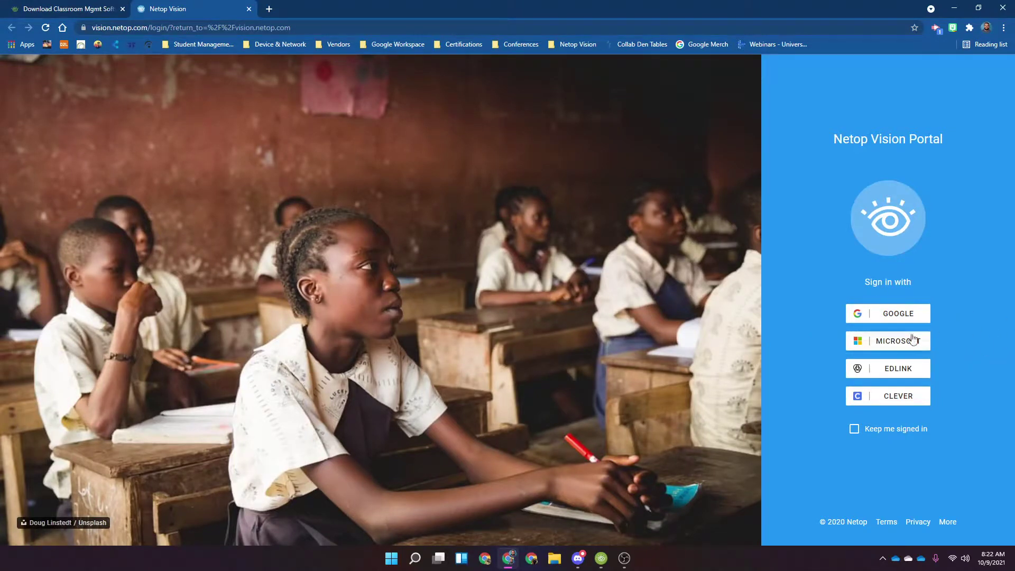
click(910, 315)
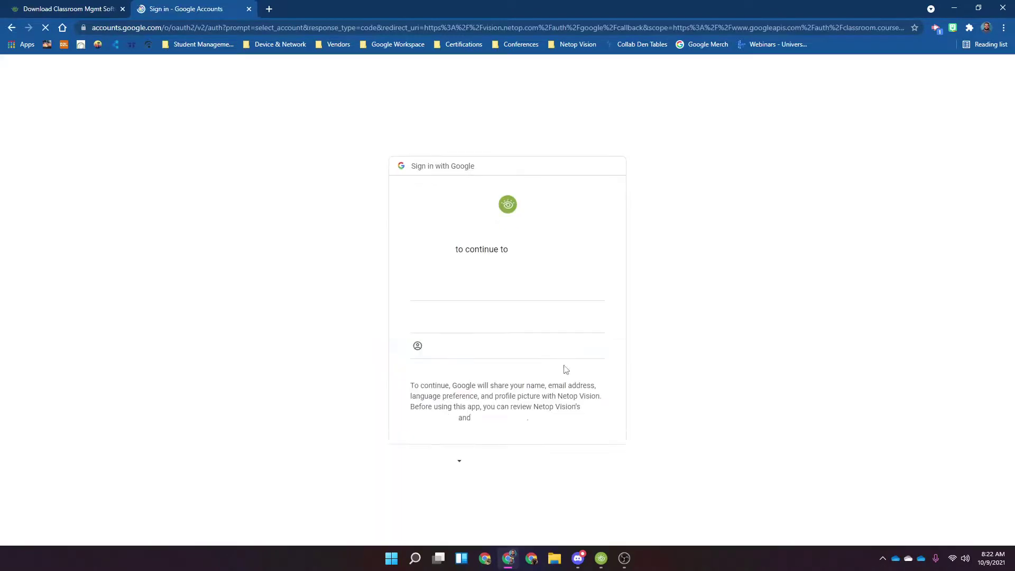
click(453, 288)
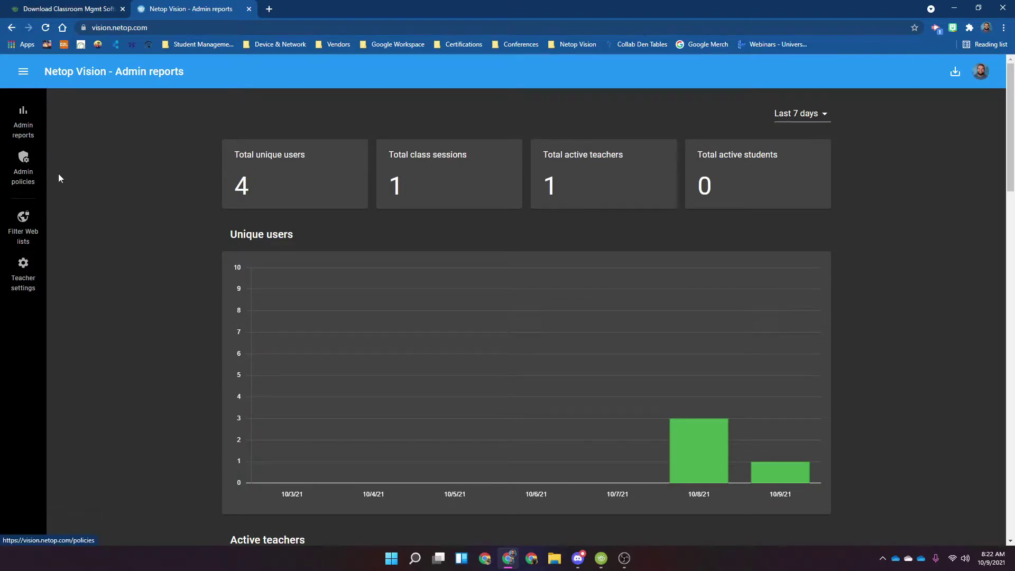
click(24, 221)
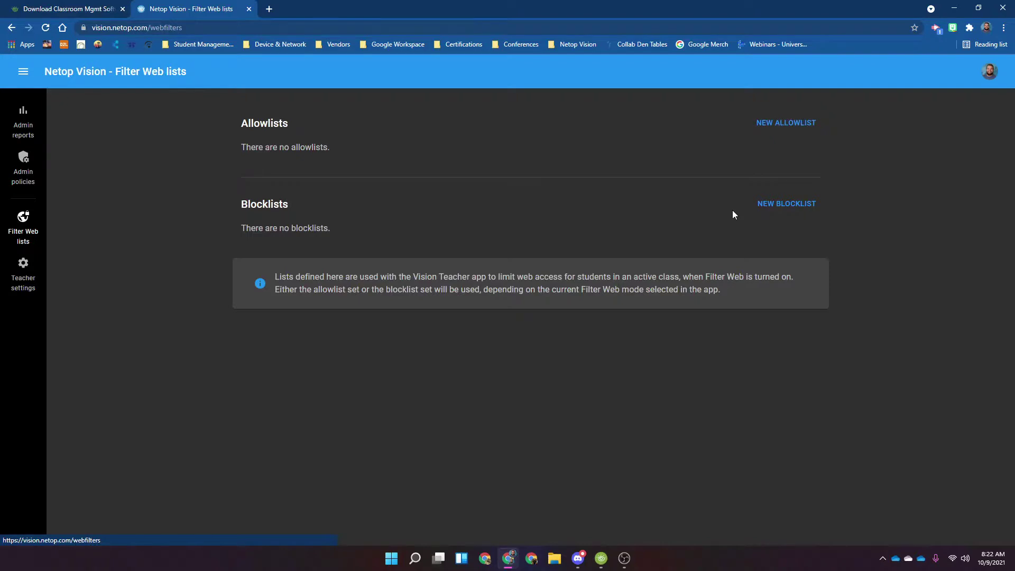
Create an empty allowlist, keeping its default name 'New allowlist'
click(782, 123)
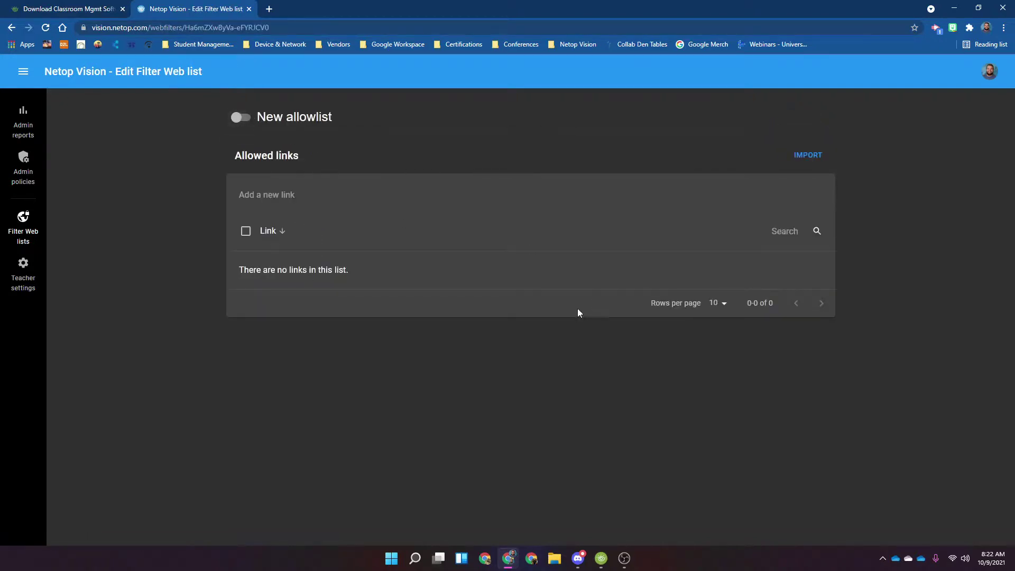
click(370, 111)
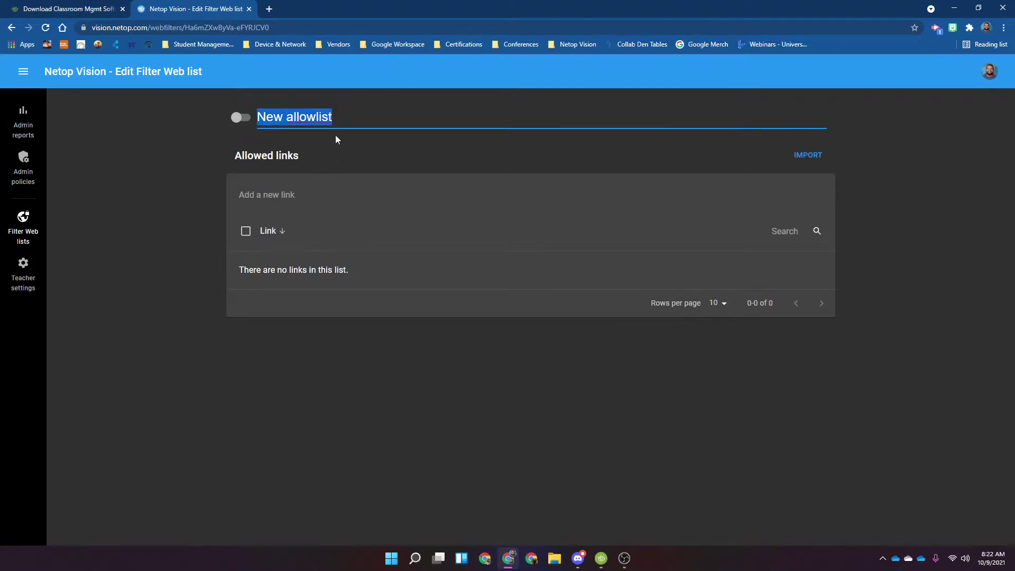
click(304, 163)
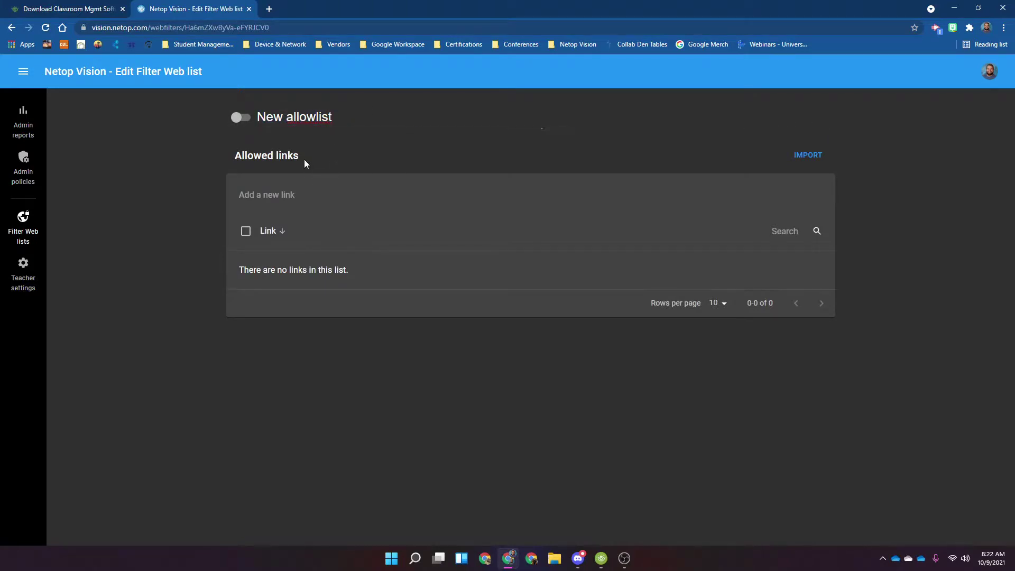
click(301, 116)
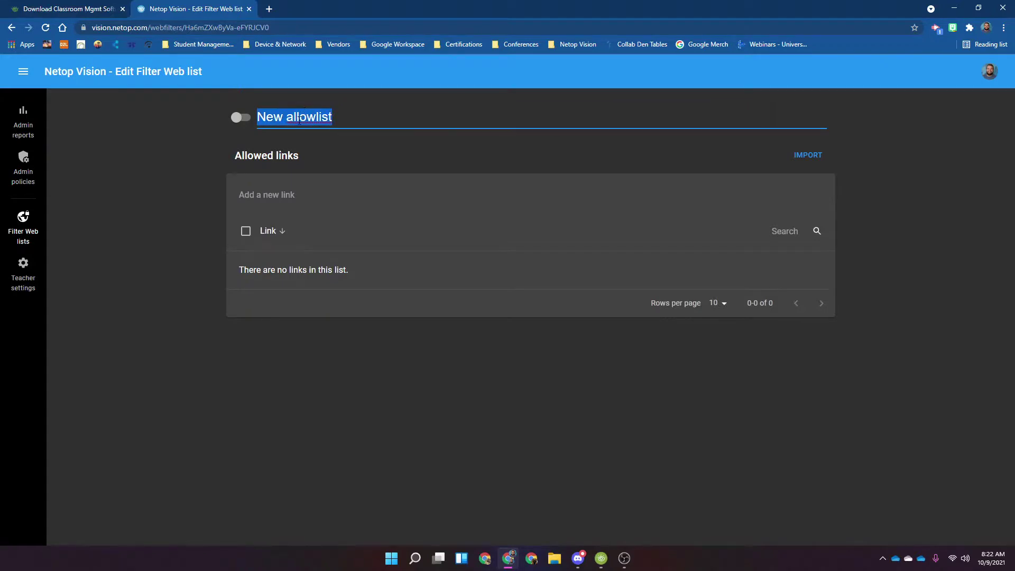
click(187, 181)
click(30, 238)
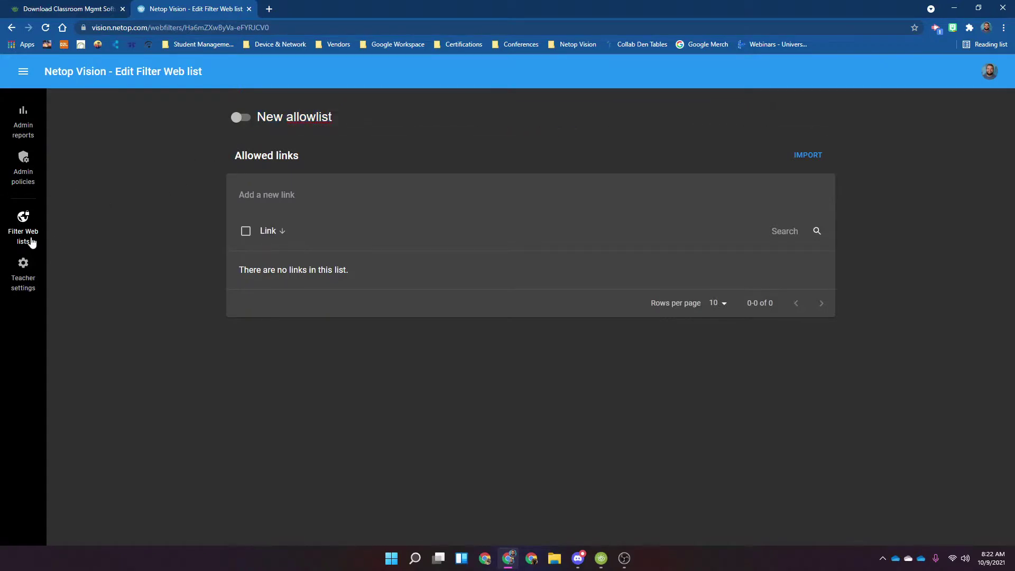
click(27, 285)
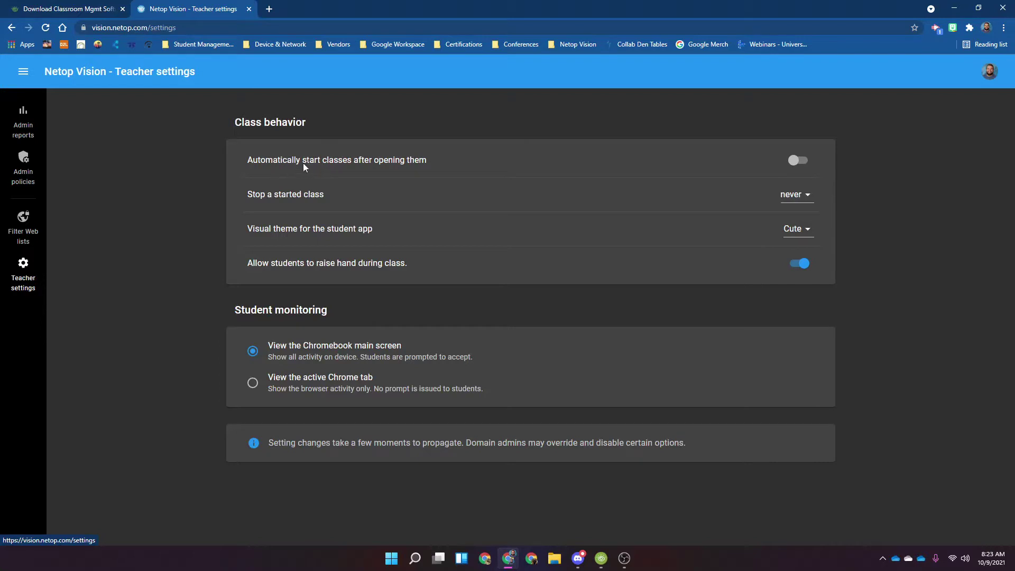
Enable 'Automatically start classes after opening them' and return to Vision Teacher
click(796, 160)
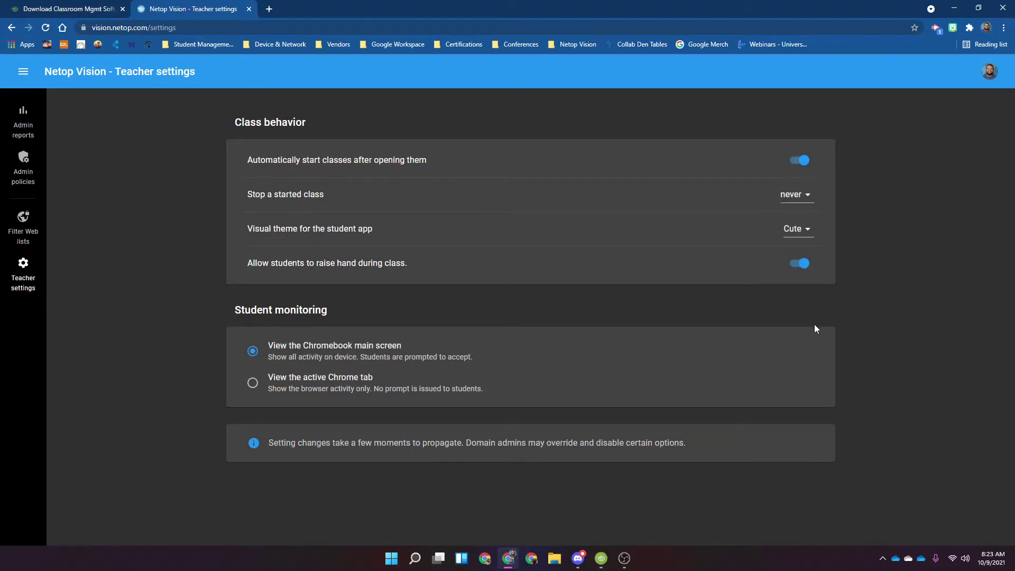
click(601, 558)
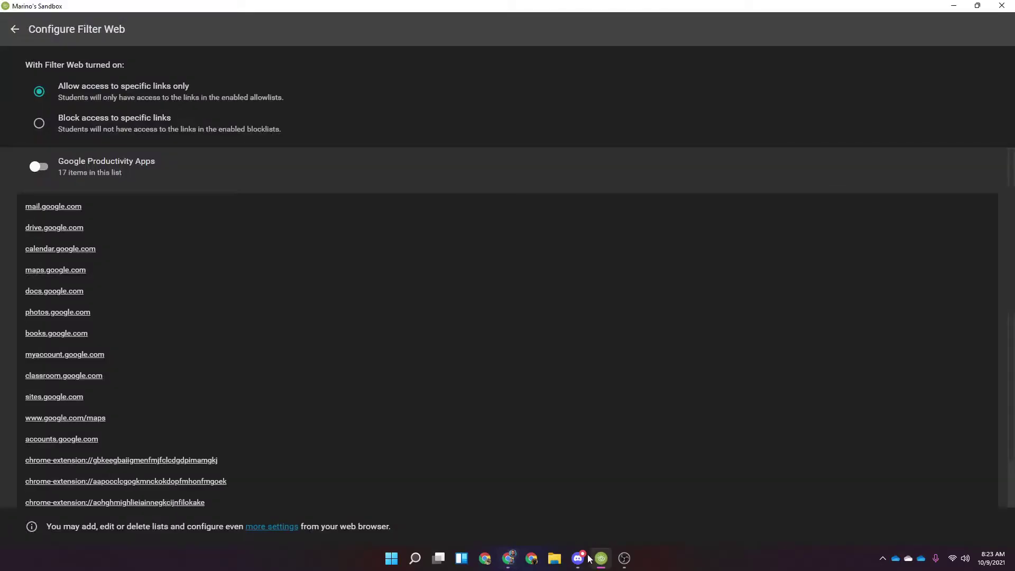
Leave Configure Filter Web and minimize the Vision Teacher window
click(15, 29)
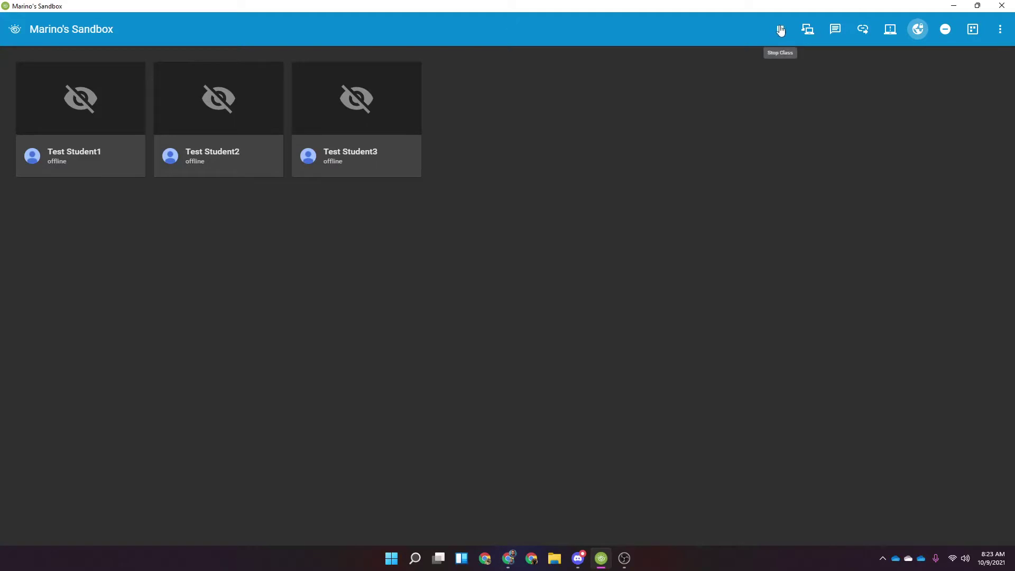
click(954, 5)
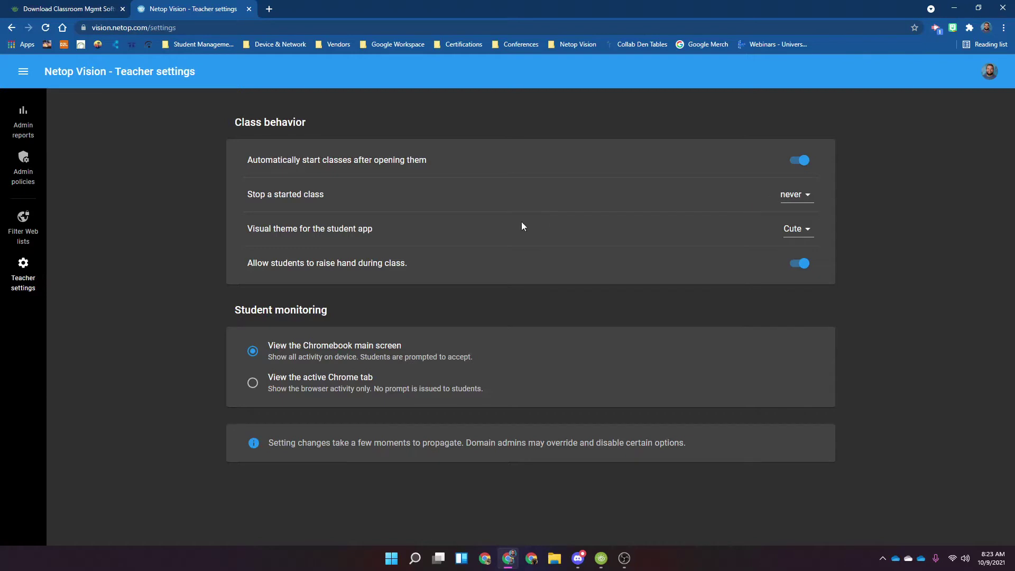
click(796, 232)
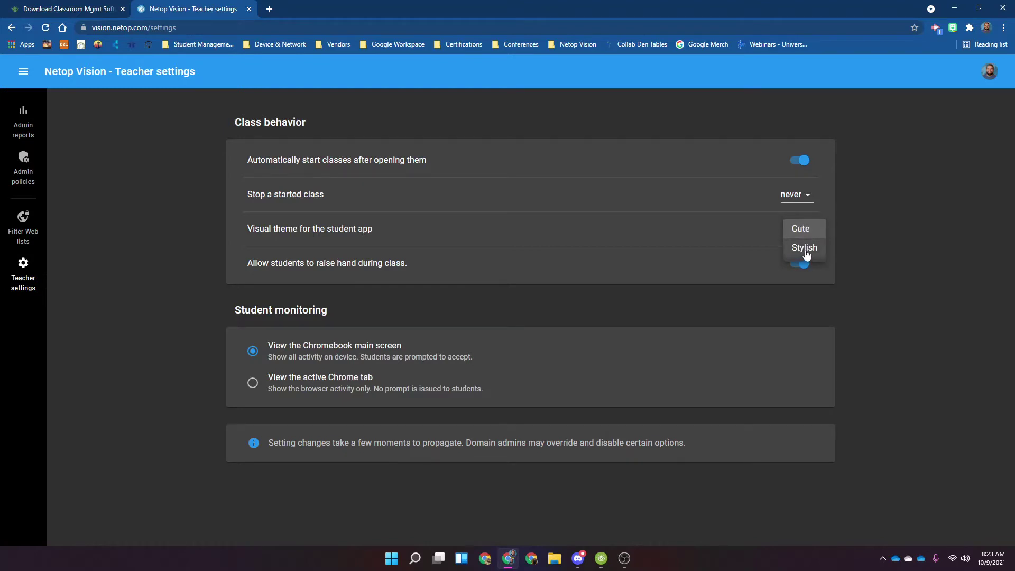
click(800, 229)
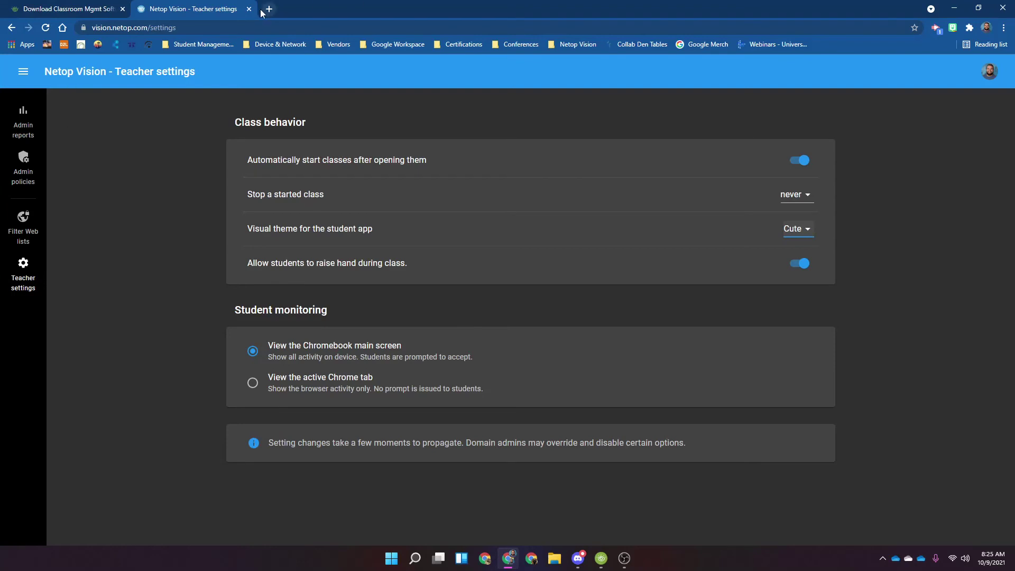
click(69, 9)
Bring Vision Teacher forward and stop the running sandbox class
click(601, 558)
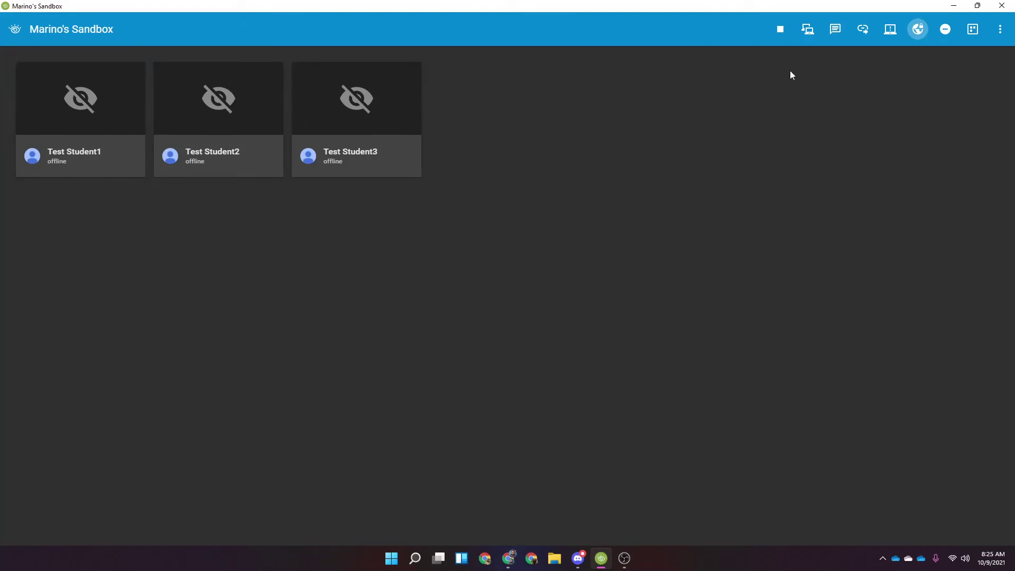
click(781, 33)
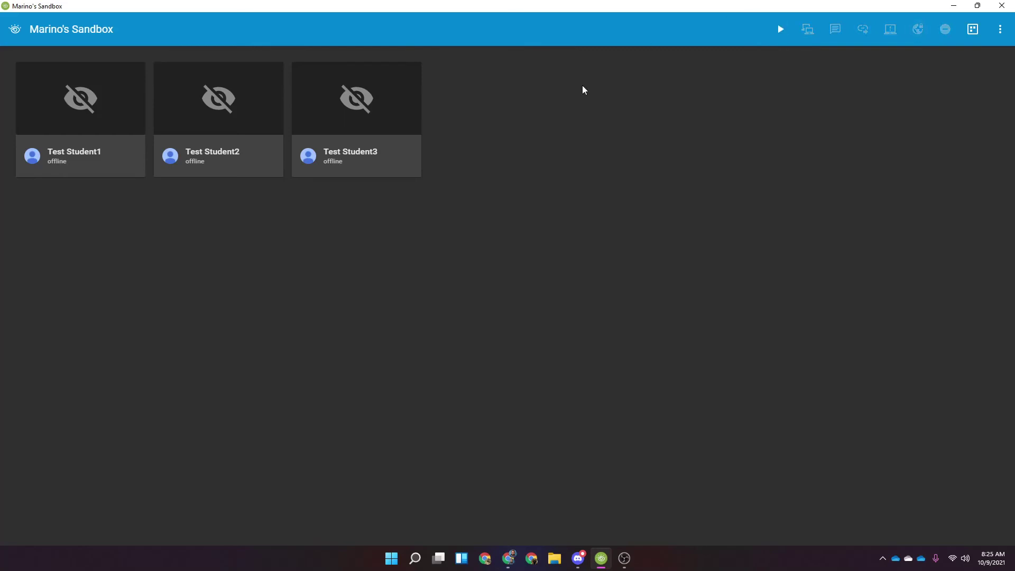